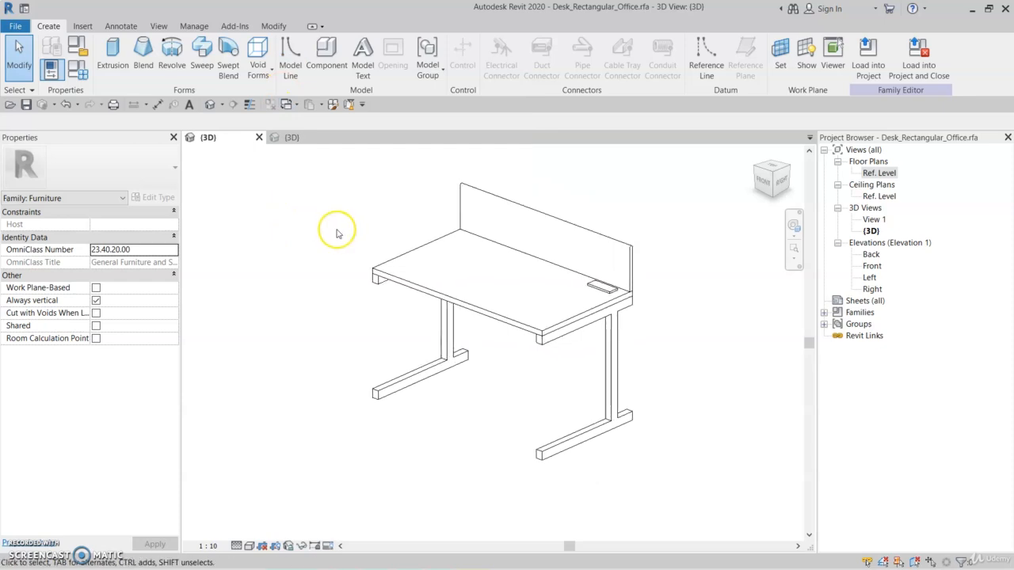
{"action": "scroll", "coordinate": [328, 226], "scroll_direction": "up", "scroll_amount": 2}
{"action": "middle_click_drag", "start_coordinate": [321, 229], "coordinate": [298, 232]}
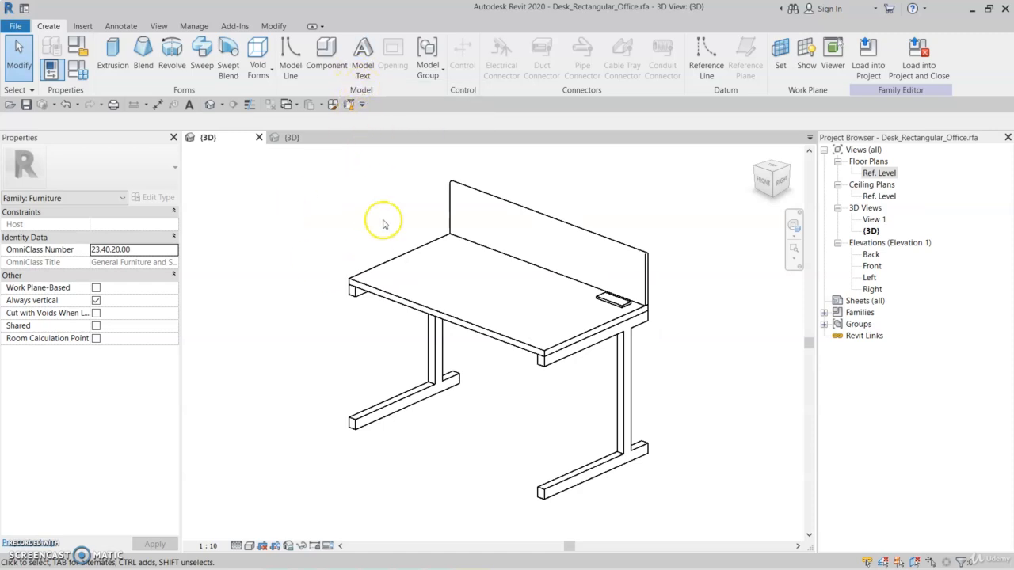
{"action": "left_click", "coordinate": [365, 79]}
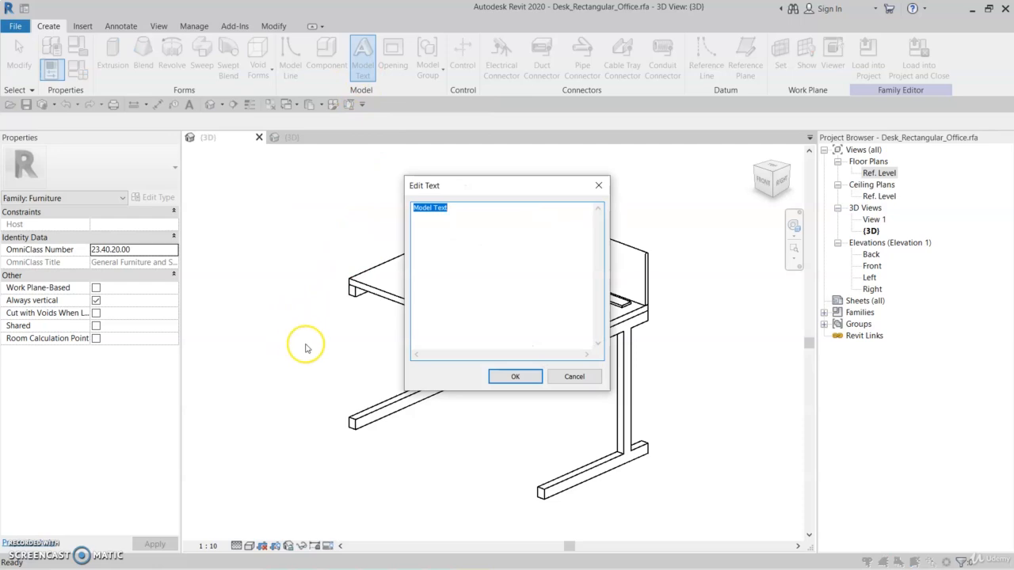
{"action": "key", "text": "Escape"}
{"action": "key", "text": "Escape"}
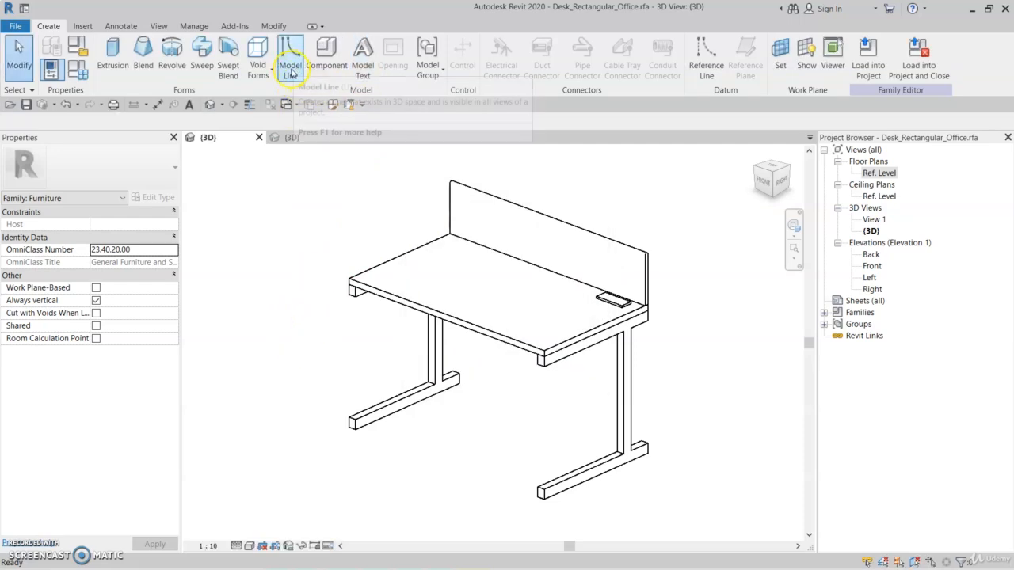
Step: In the Ref. Level floor plan, draw a horizontal reference plane about 735 mm in front of the desk's front edge
{"action": "double_click", "coordinate": [882, 176]}
{"action": "left_click", "coordinate": [521, 390]}
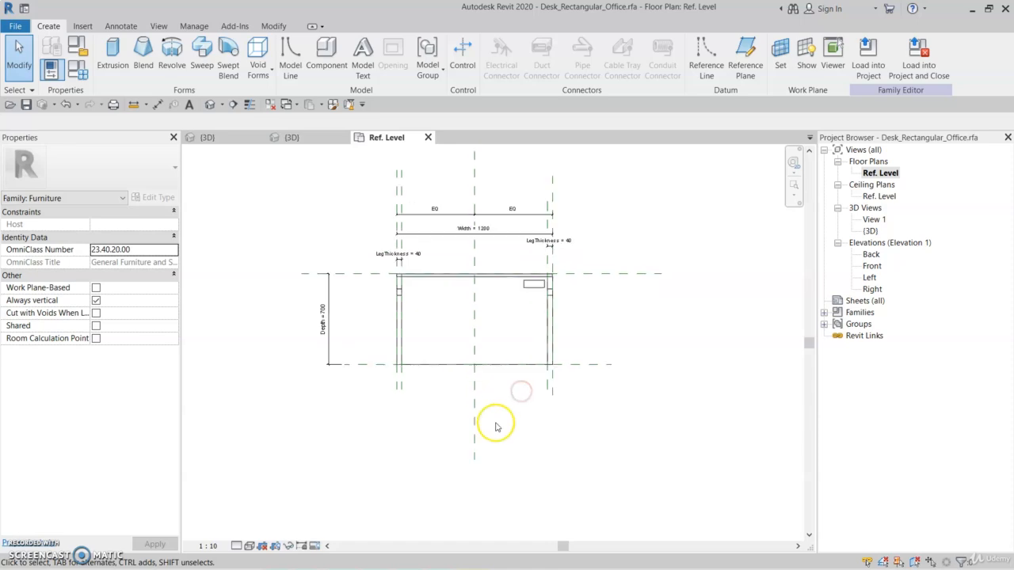
{"action": "middle_click_drag", "start_coordinate": [496, 427], "coordinate": [490, 392]}
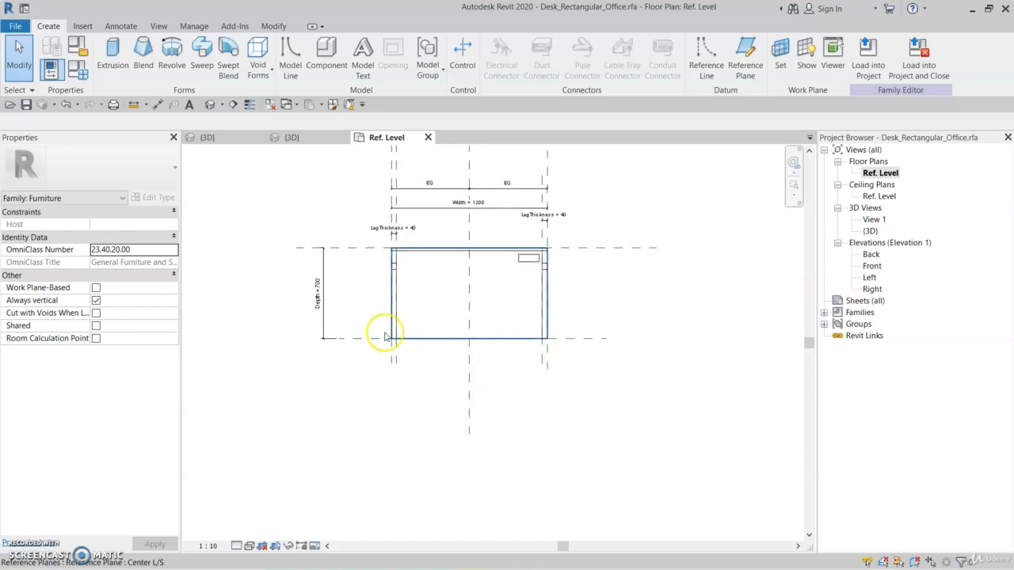
{"action": "middle_click_drag", "start_coordinate": [409, 430], "coordinate": [398, 436]}
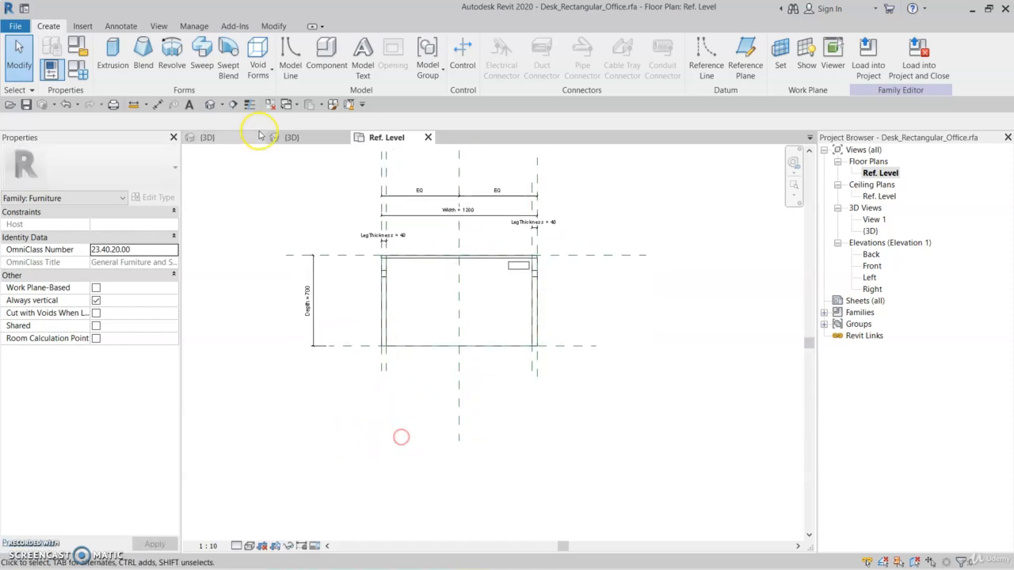
{"action": "left_click", "coordinate": [746, 60]}
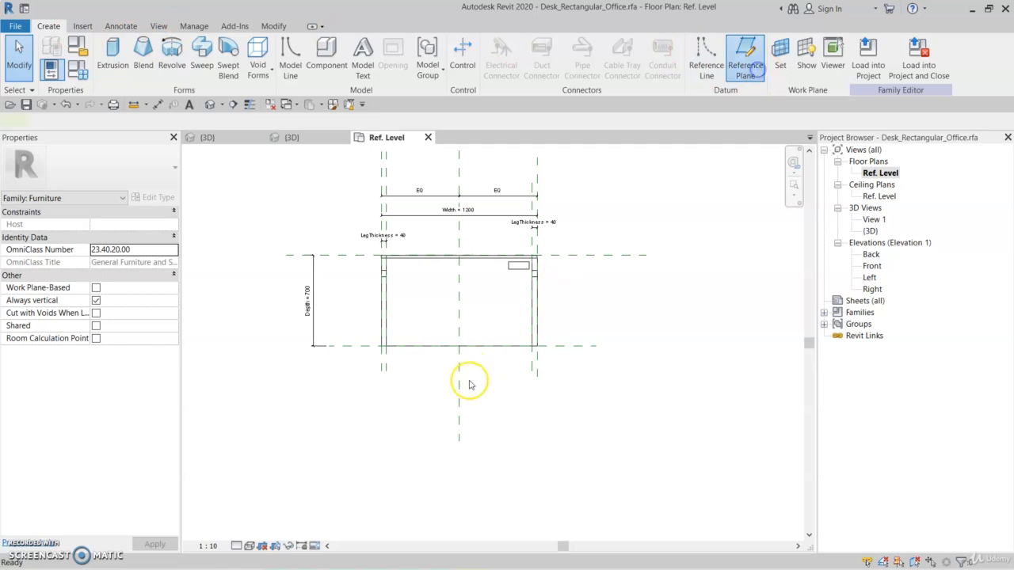
{"action": "left_click", "coordinate": [344, 440]}
{"action": "left_click", "coordinate": [587, 441]}
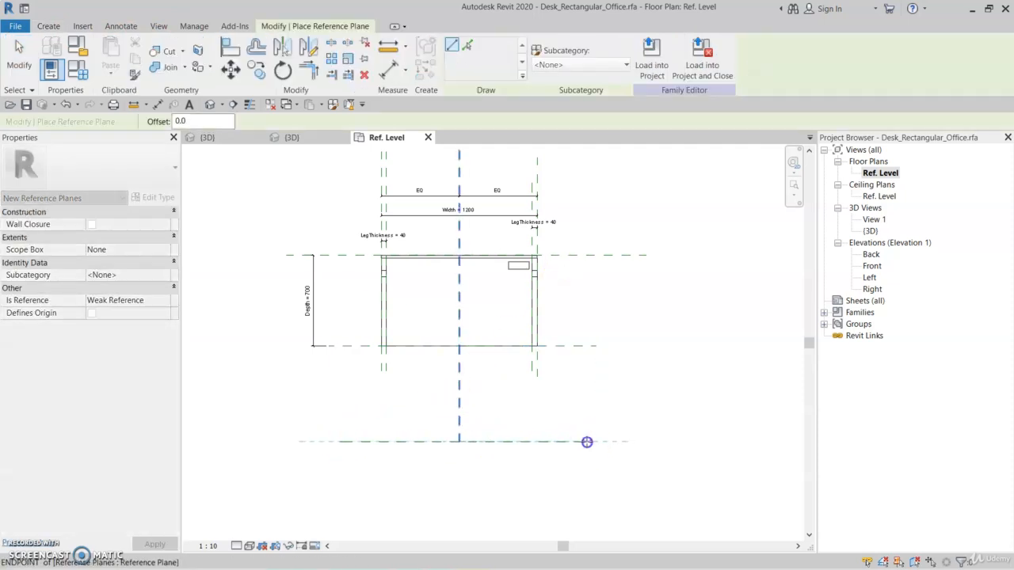
{"action": "key", "text": "Escape"}
{"action": "key", "text": "Escape"}
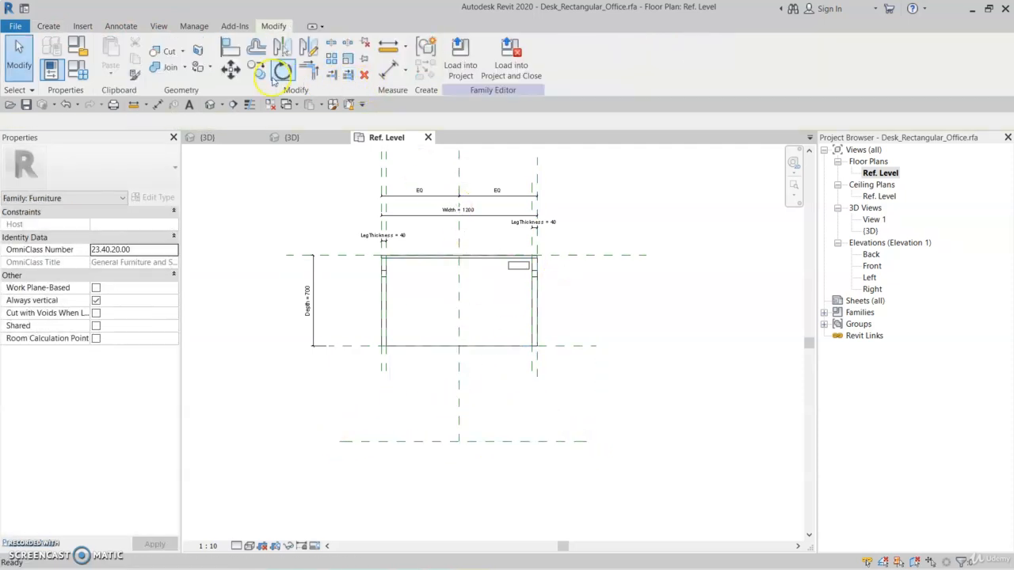
Step: Add an aligned dimension between the desk's front reference plane and the new reference plane in front of it
{"action": "key", "text": "d"}
{"action": "key", "text": "i"}
{"action": "left_click", "coordinate": [583, 346]}
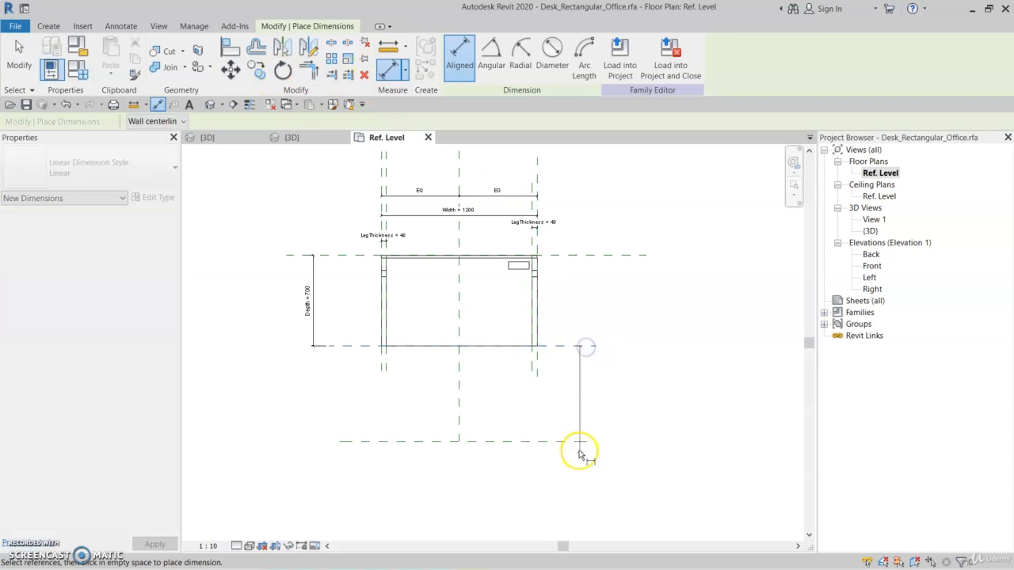
{"action": "left_click", "coordinate": [583, 441]}
{"action": "scroll", "coordinate": [584, 434], "scroll_direction": "up", "scroll_amount": 2}
{"action": "key", "text": "Escape"}
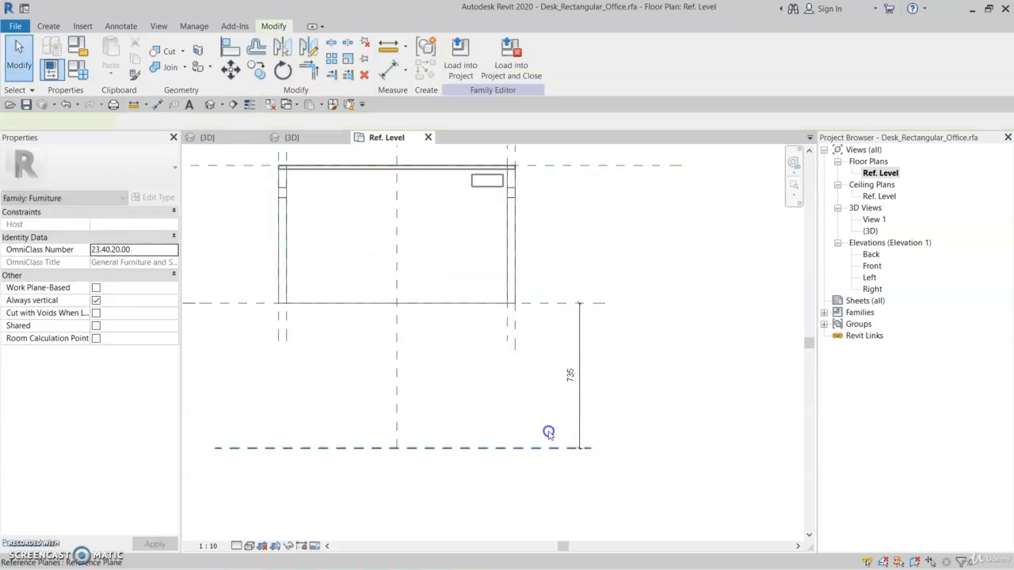
Step: Set the distance from the desk's front reference plane to the new reference plane to 1200 mm
{"action": "left_click", "coordinate": [550, 447]}
{"action": "left_click", "coordinate": [568, 375]}
{"action": "type", "text": "1200"}
{"action": "key", "text": "Return"}
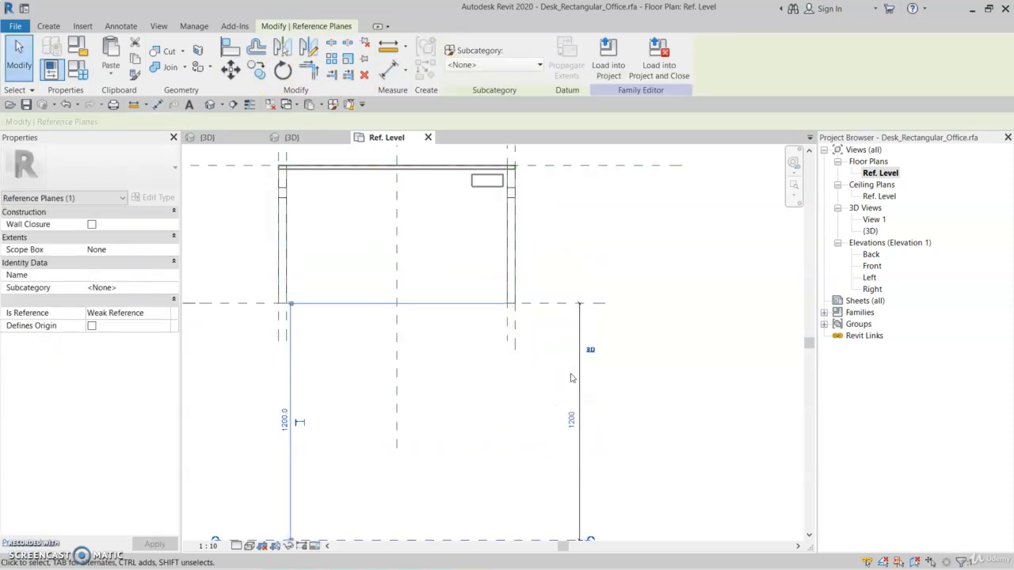
{"action": "left_click", "coordinate": [643, 414]}
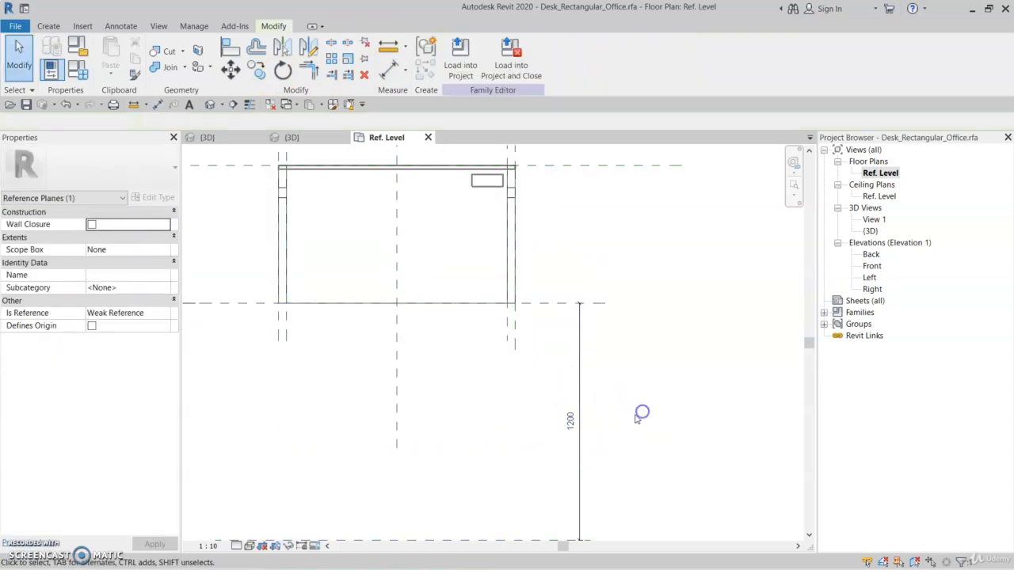
Step: Label the 1200 dimension with a new family type parameter named AccessZoneDepth, grouped under Dimensions
{"action": "left_click", "coordinate": [586, 410]}
{"action": "left_click", "coordinate": [584, 56]}
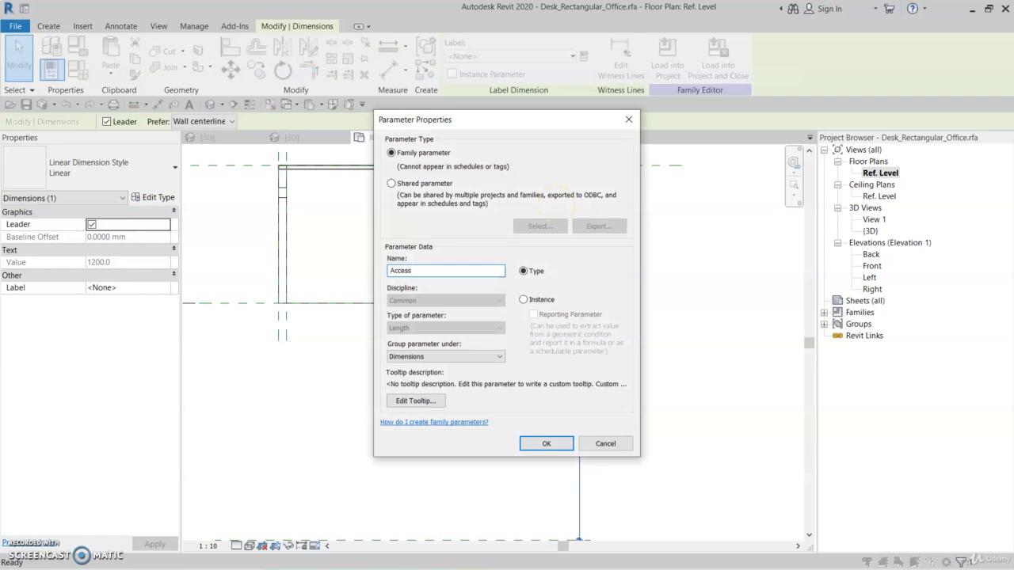
{"action": "type", "text": "AccessZoneDepth"}
{"action": "key", "text": "Return"}
{"action": "scroll", "coordinate": [556, 321], "scroll_direction": "down", "scroll_amount": 1}
{"action": "middle_click_drag", "start_coordinate": [559, 325], "coordinate": [569, 306]}
{"action": "left_click", "coordinate": [575, 300]}
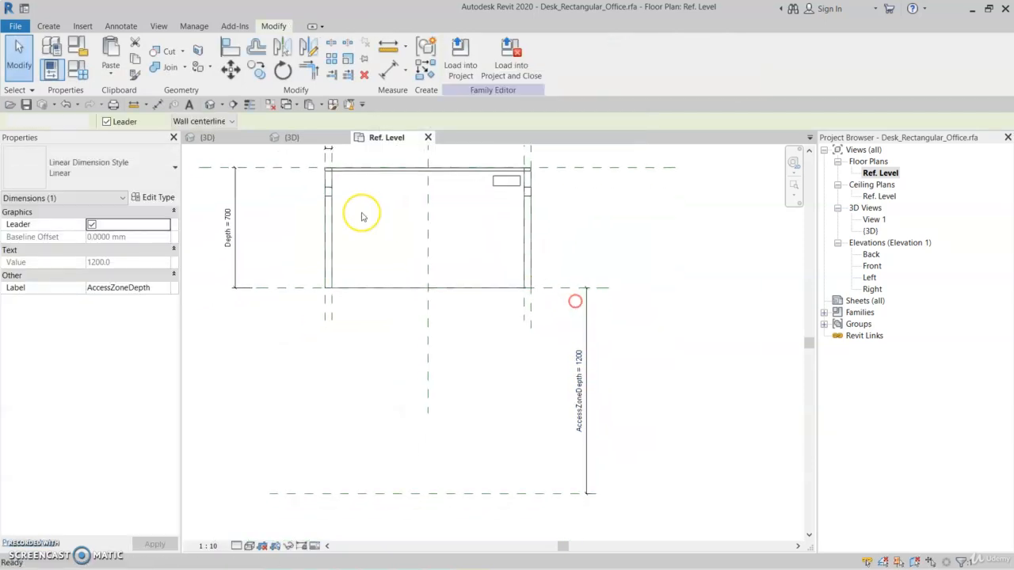
Step: Create locked model lines on Level : Ref. Level by picking the desk's left and right reference planes and the outermost front reference plane
{"action": "left_click", "coordinate": [48, 26]}
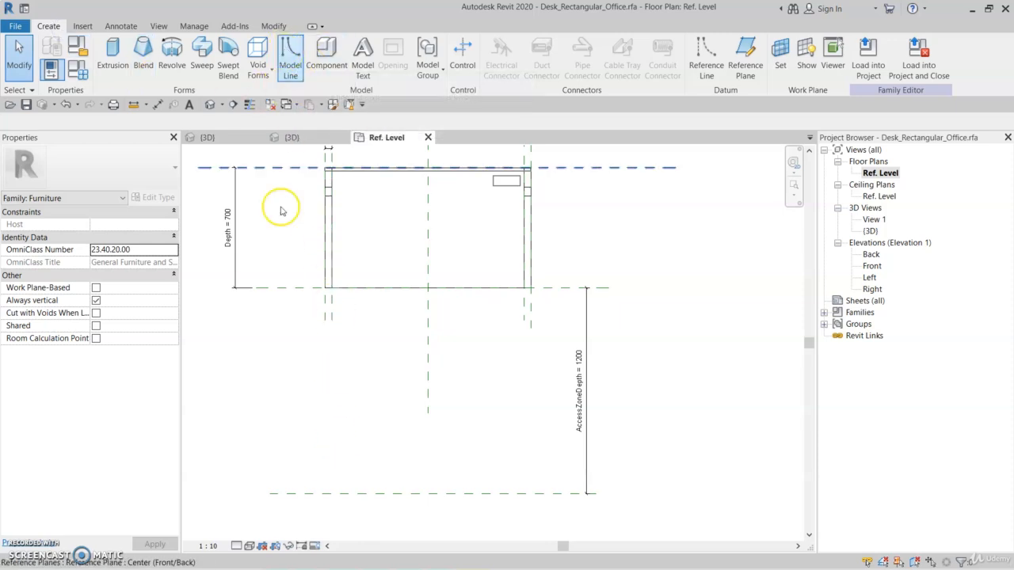
{"action": "left_click", "coordinate": [289, 65]}
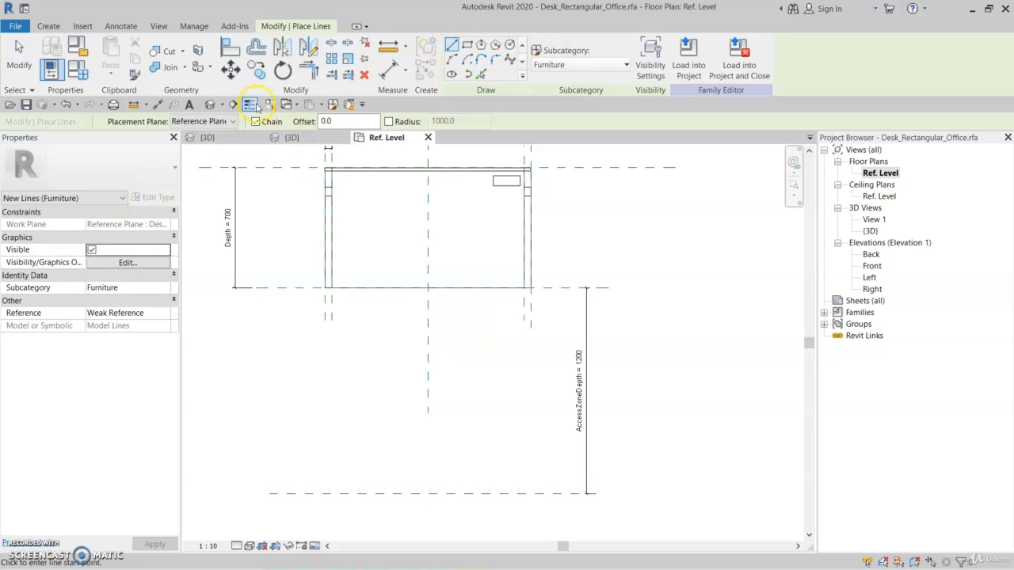
{"action": "left_click", "coordinate": [179, 121]}
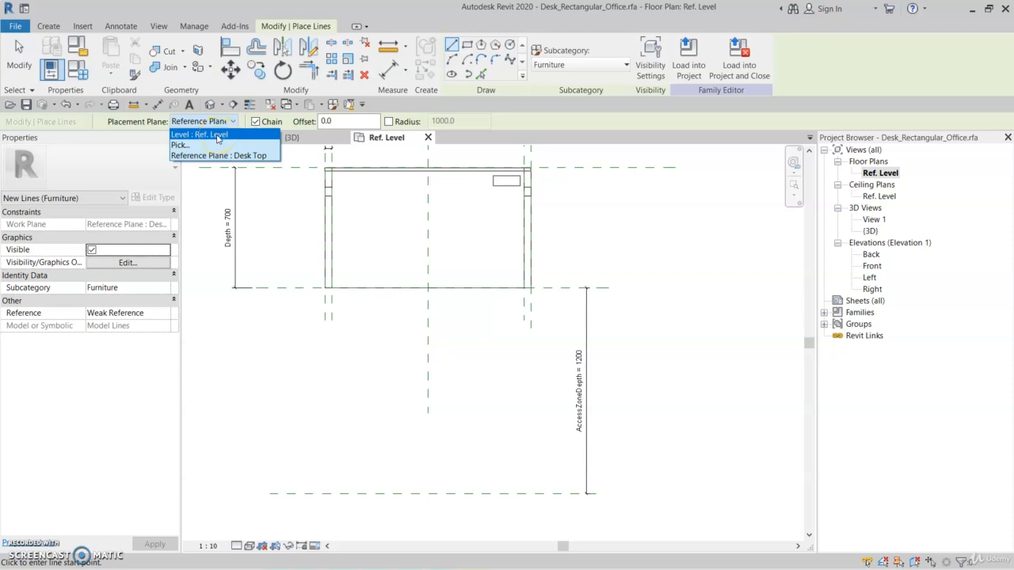
{"action": "left_click", "coordinate": [217, 135]}
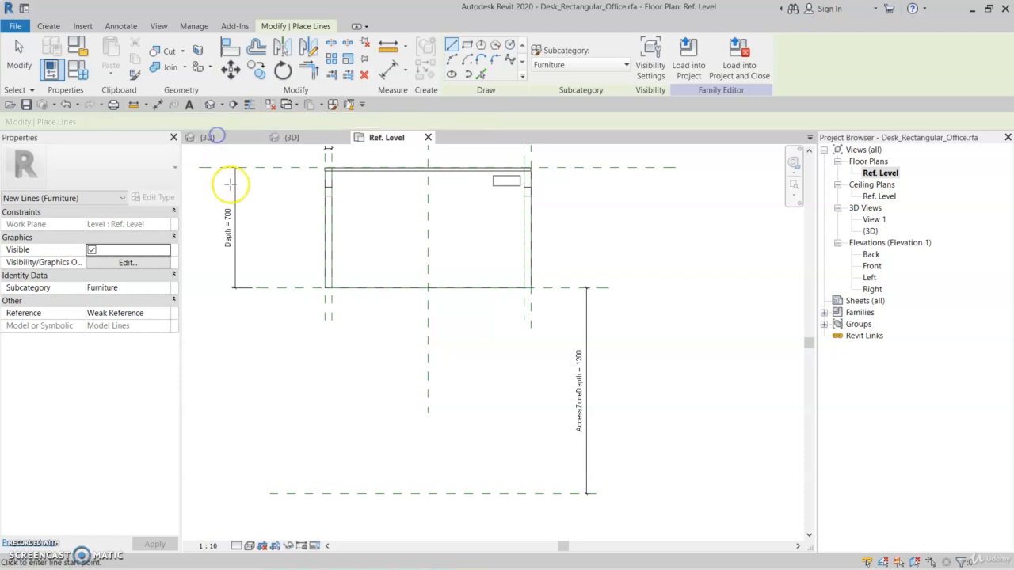
{"action": "left_click", "coordinate": [481, 74]}
{"action": "left_click", "coordinate": [325, 309]}
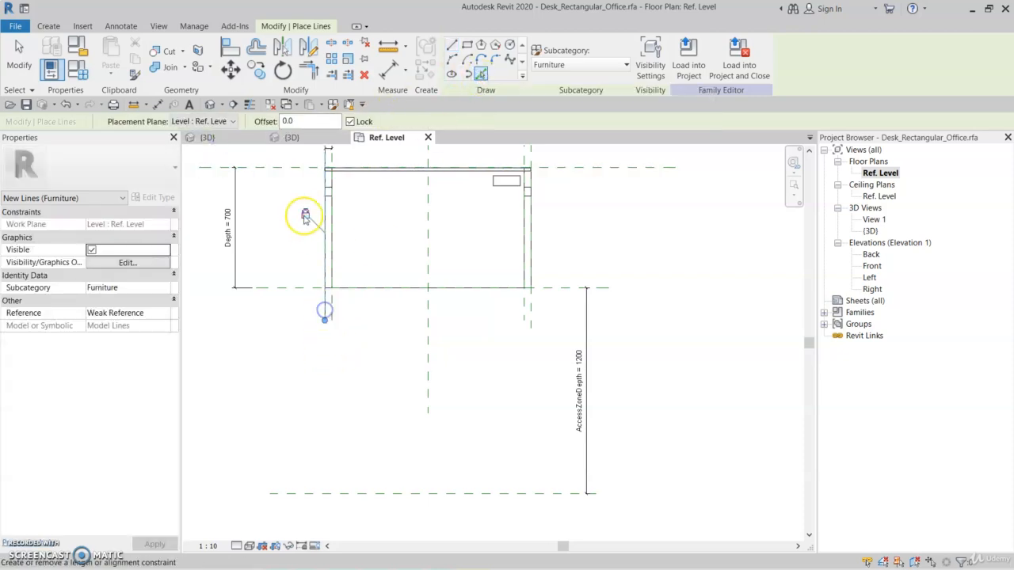
{"action": "left_click", "coordinate": [530, 313]}
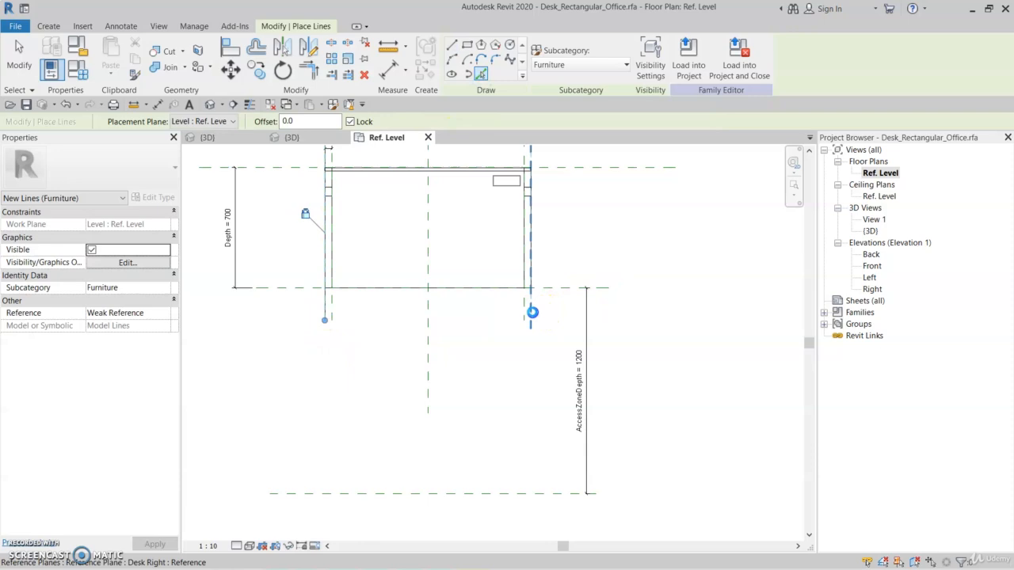
{"action": "left_click", "coordinate": [480, 492]}
{"action": "left_click", "coordinate": [413, 512]}
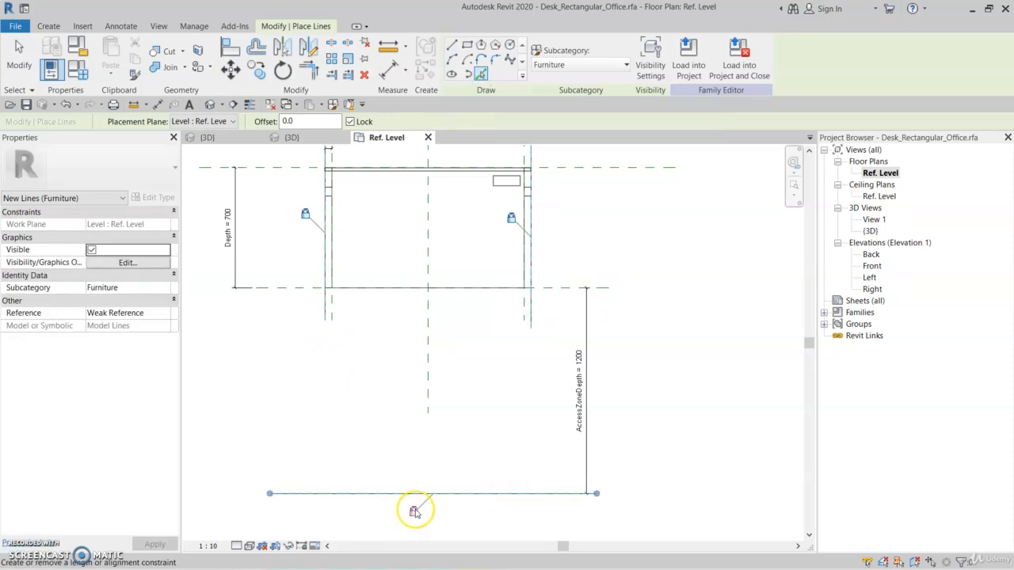
{"action": "key", "text": "Escape"}
{"action": "key", "text": "Escape"}
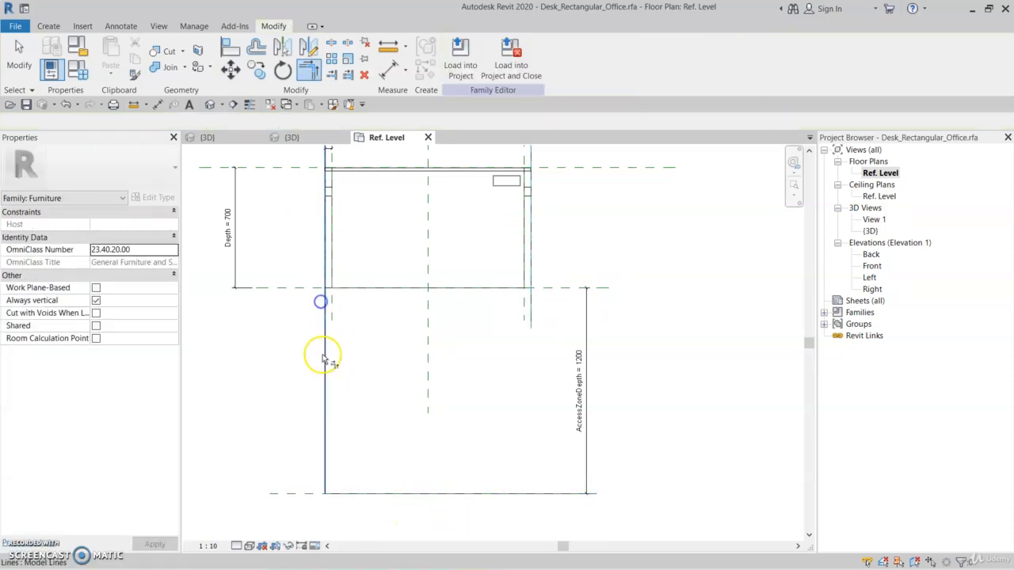
Step: Trim the two side model lines and the front model line into corners to form the access zone outline
{"action": "left_click", "coordinate": [467, 492]}
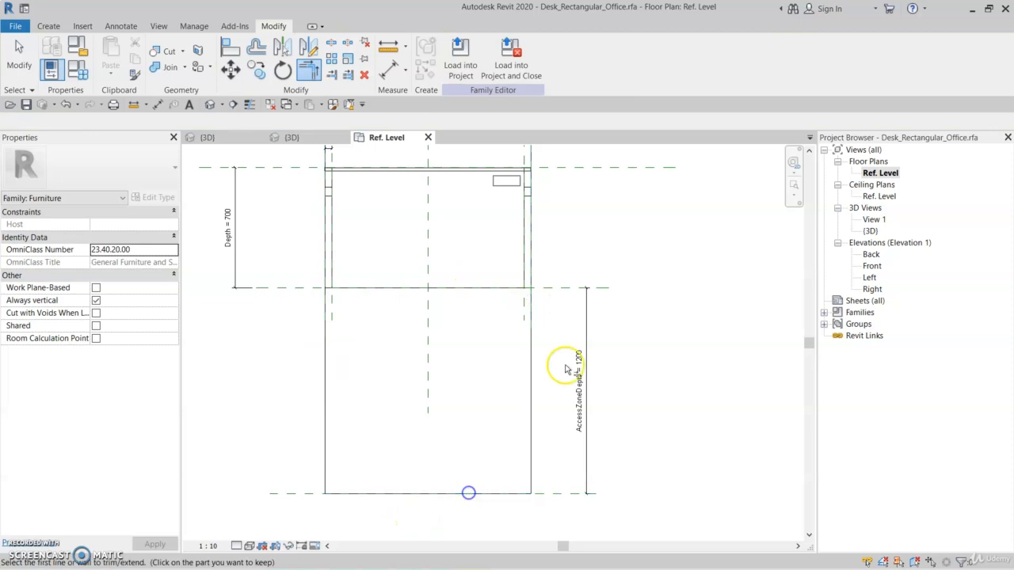
{"action": "left_click", "coordinate": [532, 337]}
{"action": "middle_click_drag", "start_coordinate": [422, 181], "coordinate": [407, 226]}
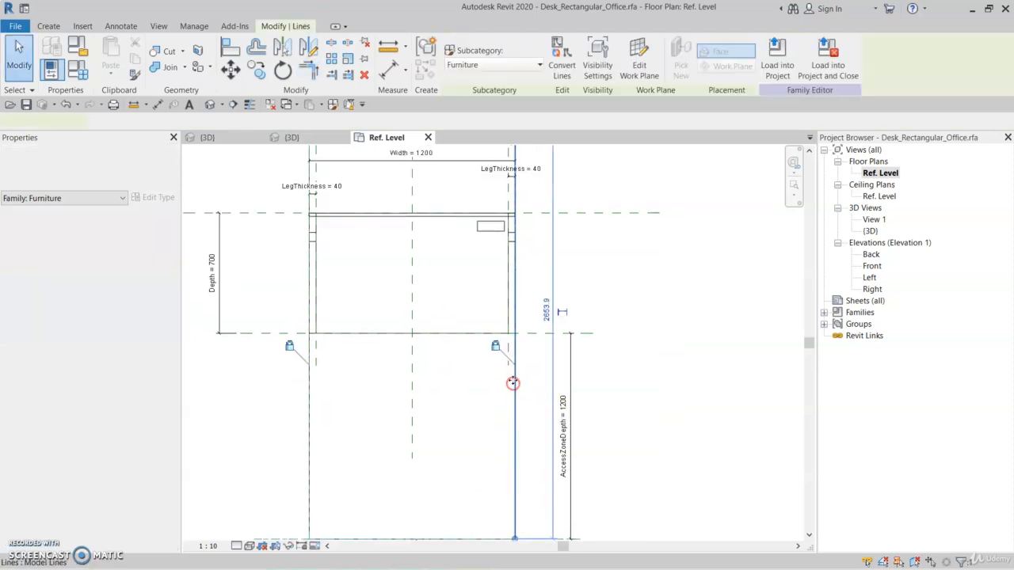
Step: Align the rear endpoints of both side model lines to the desk's front reference plane and lock the alignments
{"action": "left_click", "coordinate": [233, 50]}
{"action": "left_click", "coordinate": [546, 333]}
{"action": "middle_click_drag", "start_coordinate": [526, 240], "coordinate": [529, 298]}
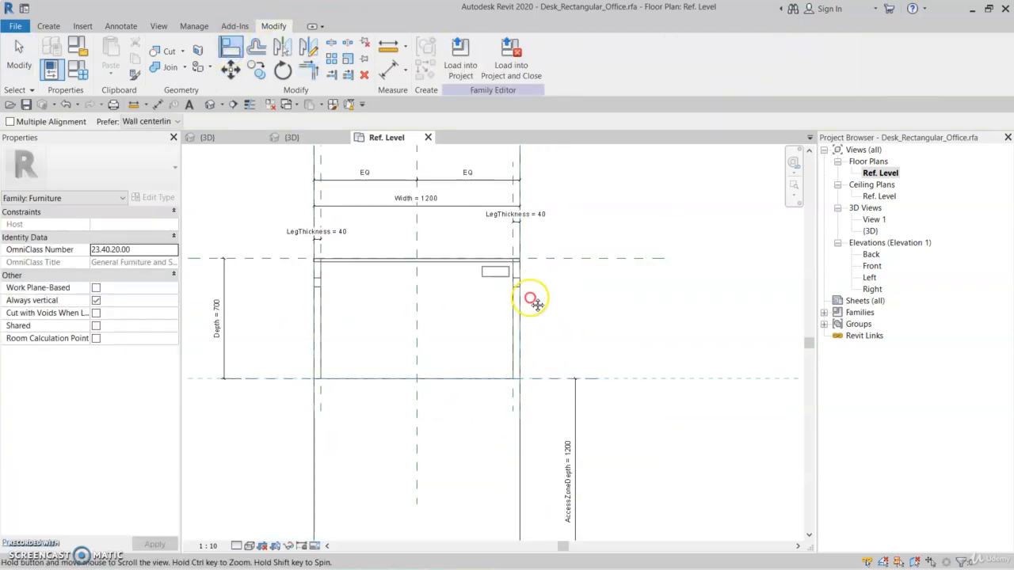
{"action": "scroll", "coordinate": [516, 212], "scroll_direction": "down", "scroll_amount": 3}
{"action": "middle_click_drag", "start_coordinate": [513, 213], "coordinate": [511, 240]}
{"action": "left_click", "coordinate": [517, 195]}
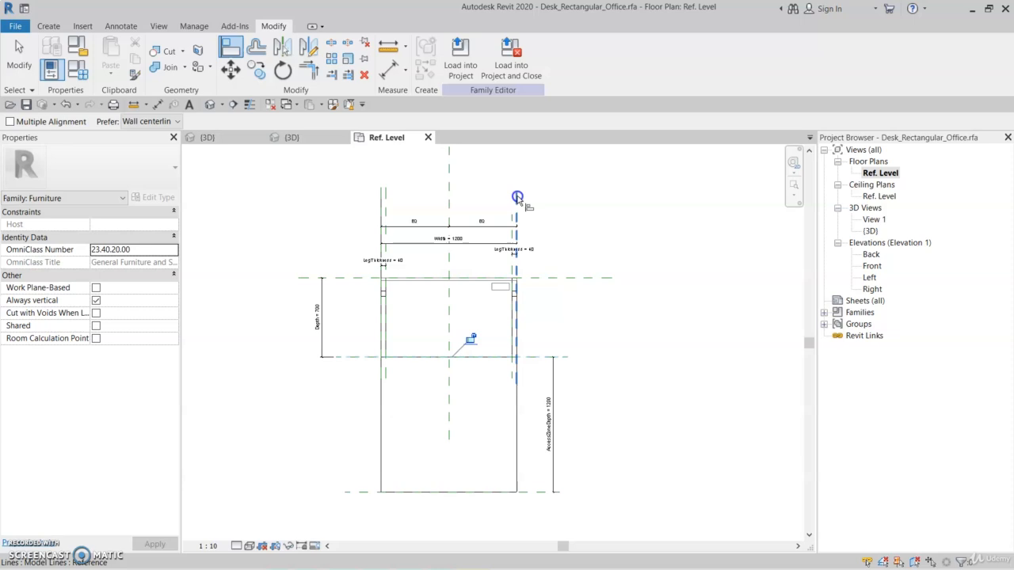
{"action": "left_click", "coordinate": [474, 339]}
{"action": "left_click", "coordinate": [361, 357]}
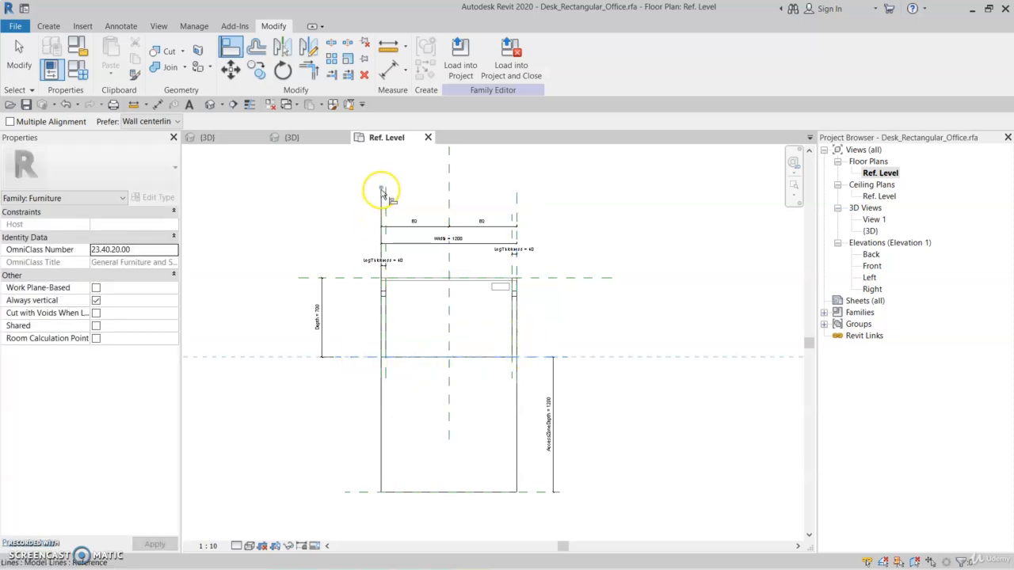
{"action": "left_click", "coordinate": [380, 190]}
{"action": "left_click", "coordinate": [473, 339]}
{"action": "key", "text": "Escape"}
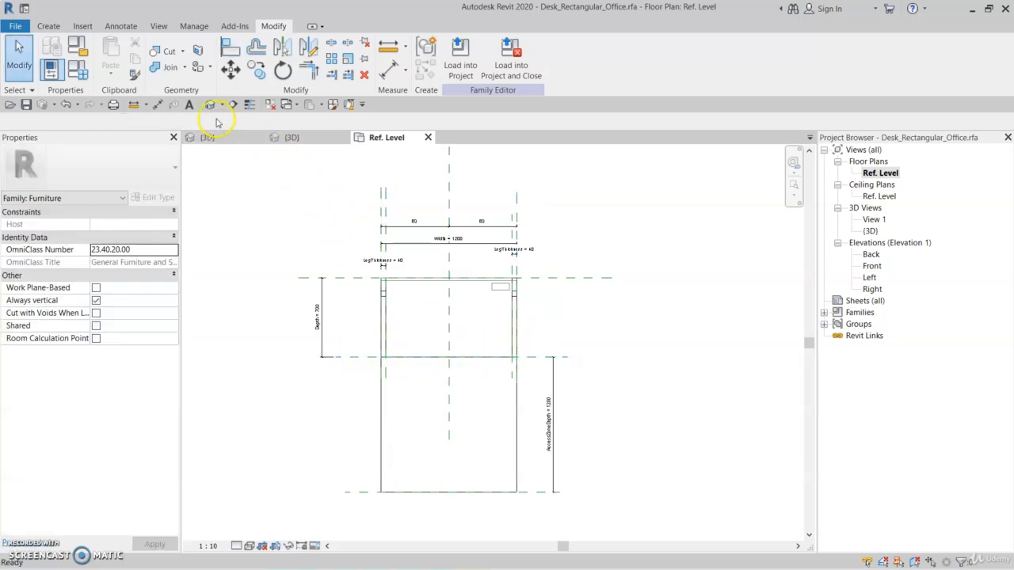
Step: Open the default 3D view and inspect the access zone outline at floor level in front of the desk
{"action": "left_click", "coordinate": [210, 104]}
{"action": "scroll", "coordinate": [561, 448], "scroll_direction": "down", "scroll_amount": 1}
{"action": "middle_click_drag", "start_coordinate": [561, 449], "coordinate": [577, 373]}
{"action": "left_click", "coordinate": [523, 429]}
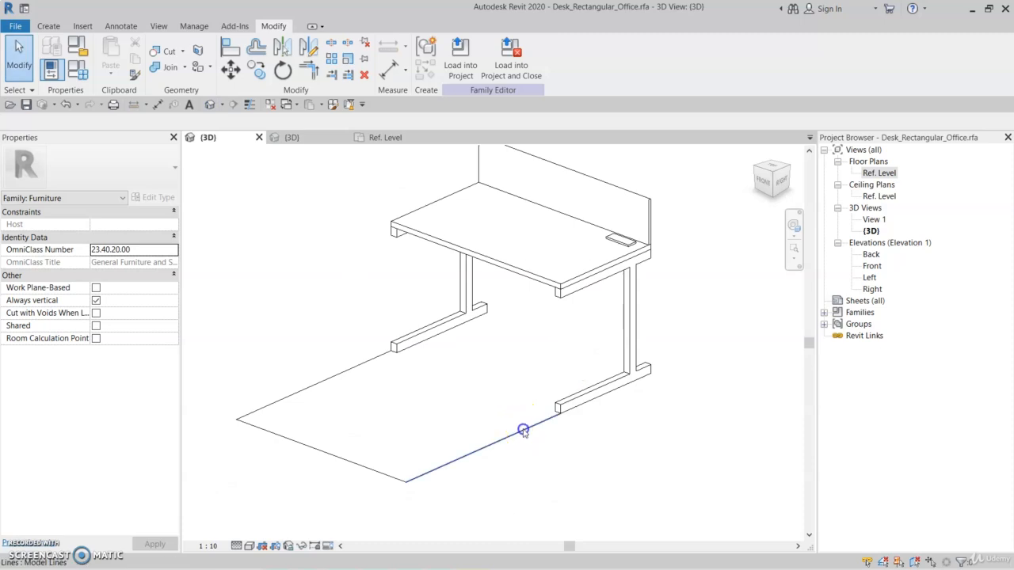
{"action": "middle_click_drag", "start_coordinate": [496, 420], "coordinate": [475, 414], "text": "shift"}
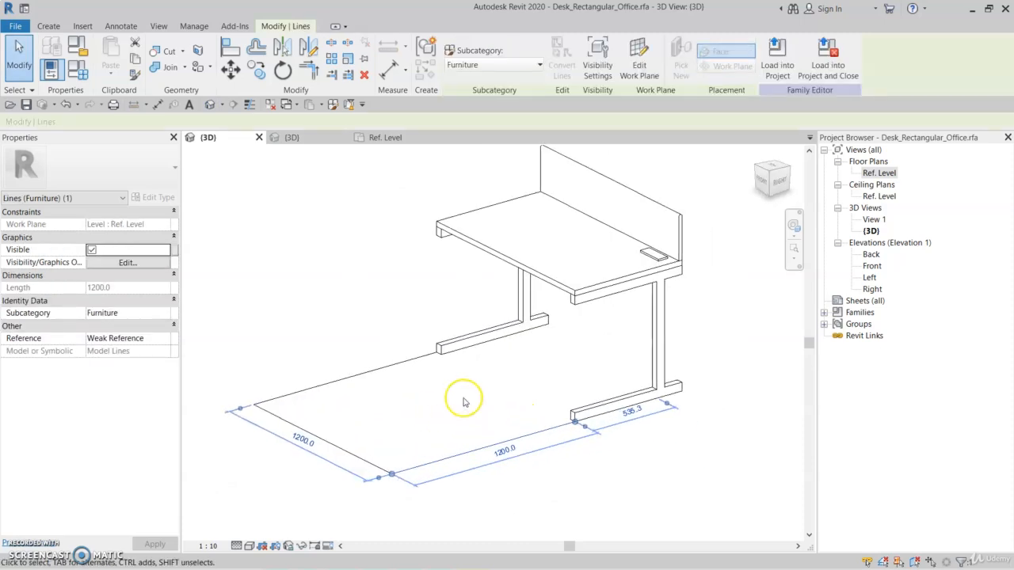
{"action": "left_click", "coordinate": [462, 398]}
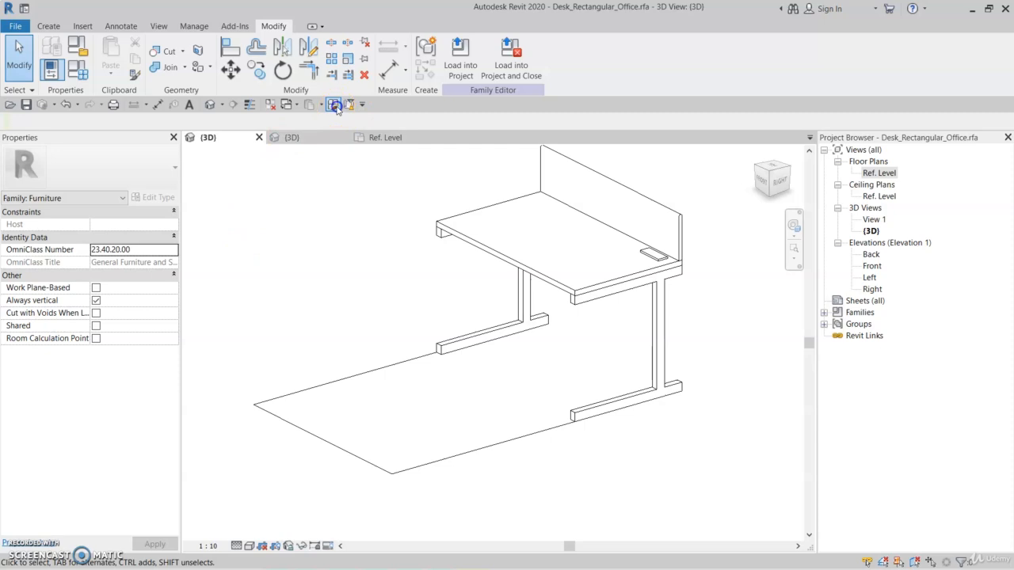
Step: Create a new Furniture subcategory named Access Zone in the family's object styles
{"action": "left_click", "coordinate": [194, 26]}
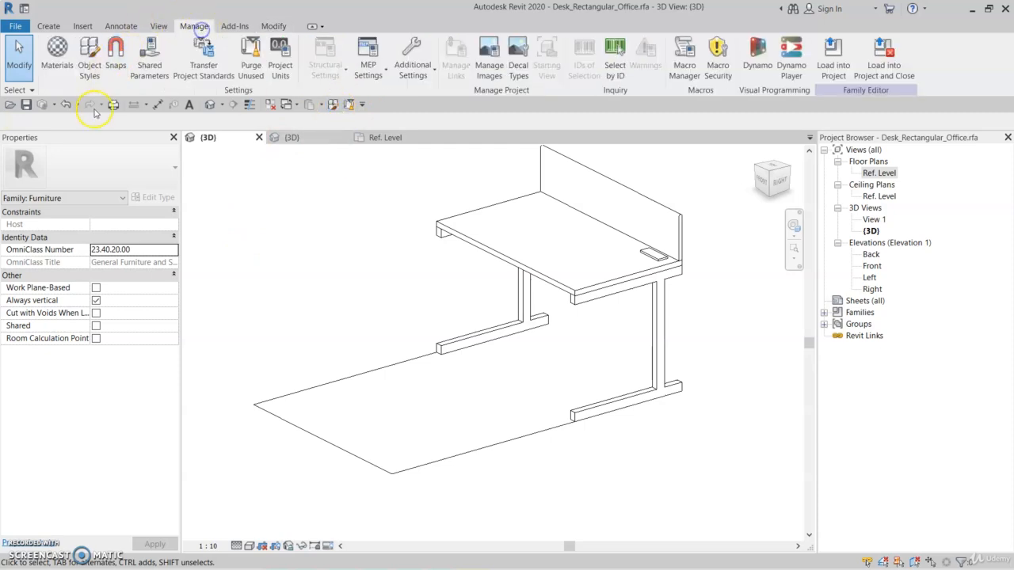
{"action": "left_click", "coordinate": [89, 70]}
{"action": "left_click_drag", "start_coordinate": [671, 102], "coordinate": [598, 96]}
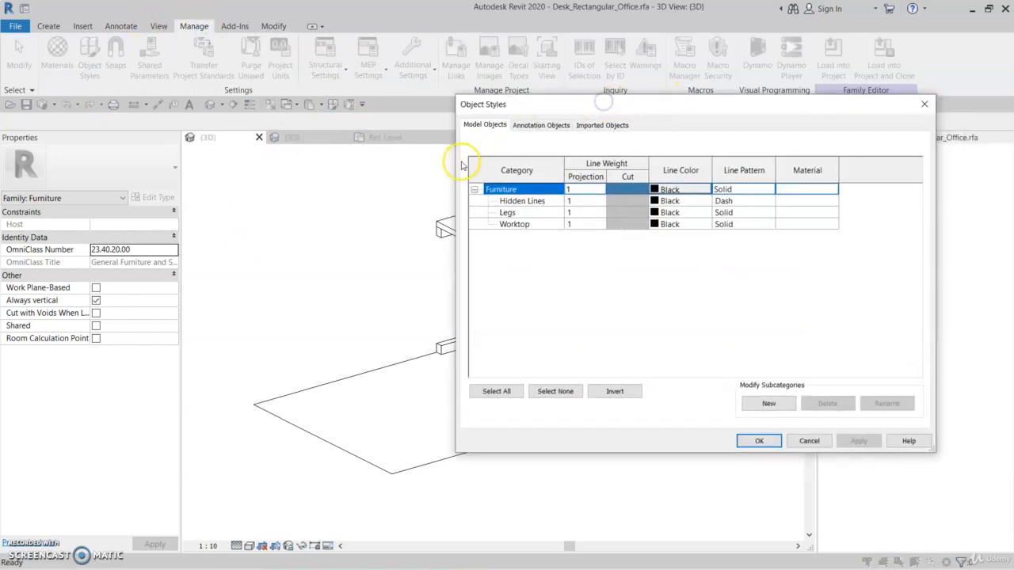
{"action": "left_click", "coordinate": [766, 403]}
{"action": "type", "text": "Access Zone"}
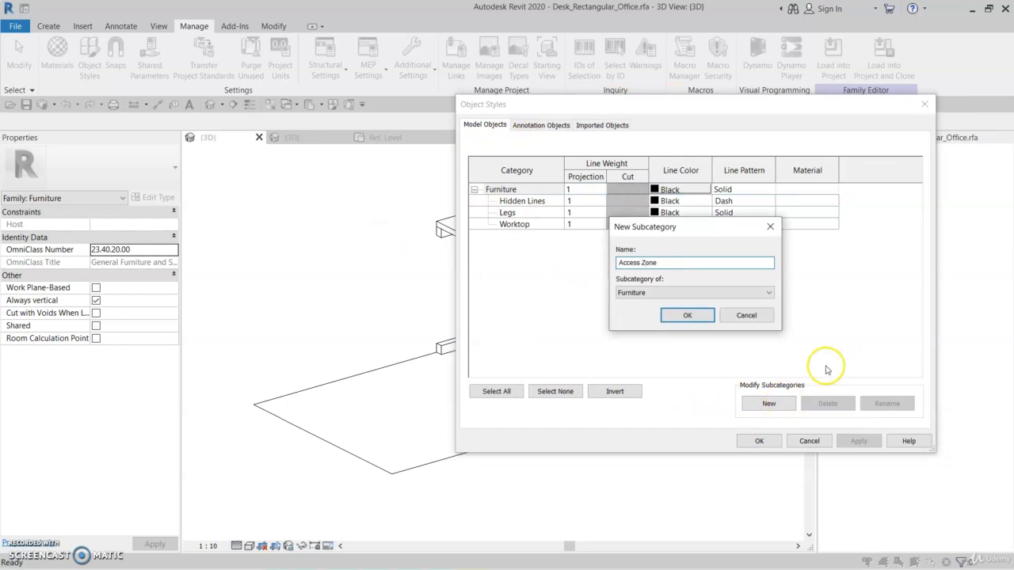
{"action": "left_click", "coordinate": [697, 318]}
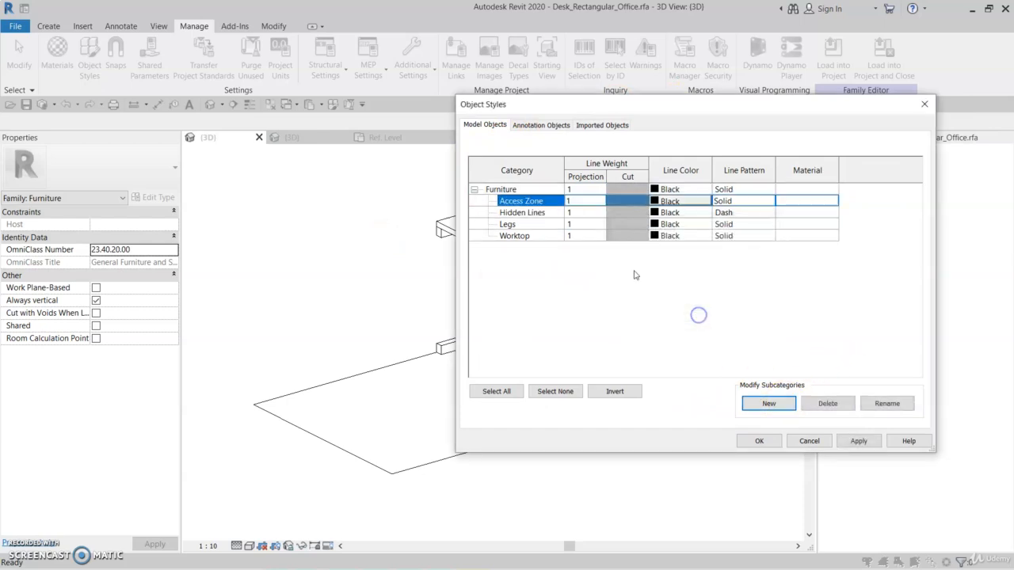
Step: Set the Access Zone subcategory's line color to grey RGB 128-128-128 and its line pattern to Dash, and accept the object styles
{"action": "left_click", "coordinate": [679, 207]}
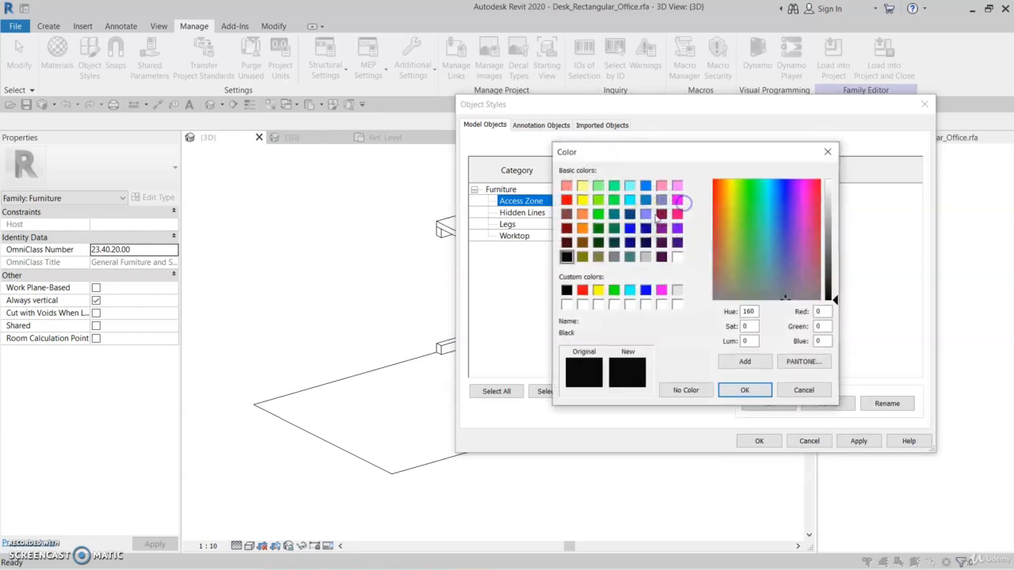
{"action": "left_click", "coordinate": [617, 256]}
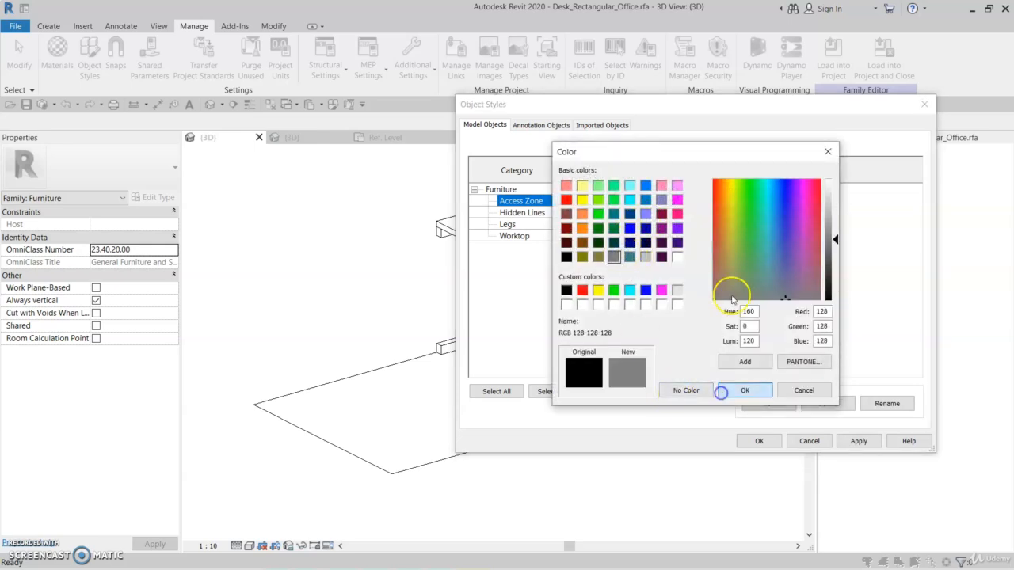
{"action": "left_click", "coordinate": [721, 390]}
{"action": "left_click", "coordinate": [770, 201]}
{"action": "left_click", "coordinate": [732, 229]}
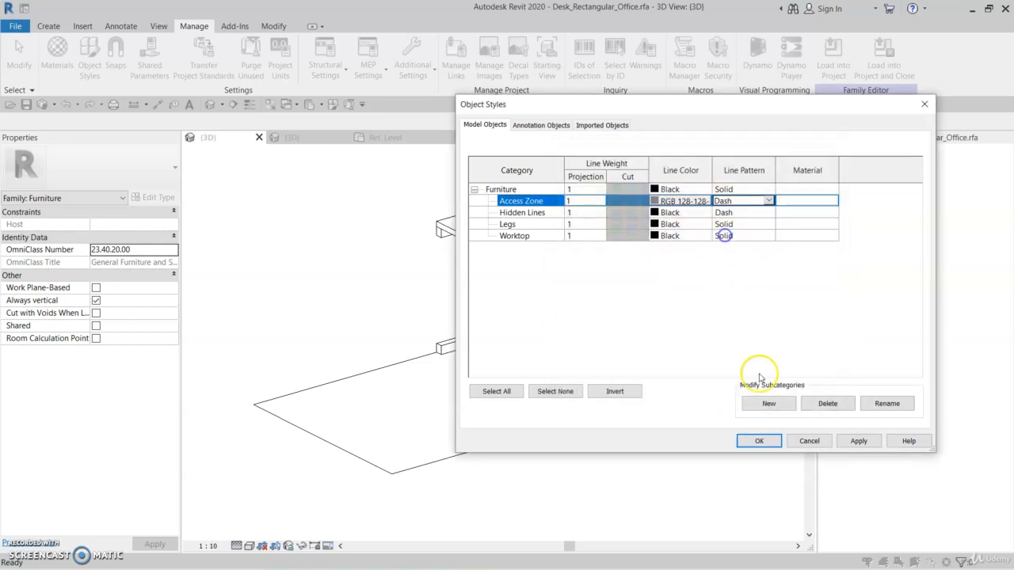
{"action": "left_click", "coordinate": [759, 441]}
Step: Assign the three connected model lines of the floor outline to the Access Zone subcategory
{"action": "key", "text": "Tab"}
{"action": "left_click", "coordinate": [325, 439]}
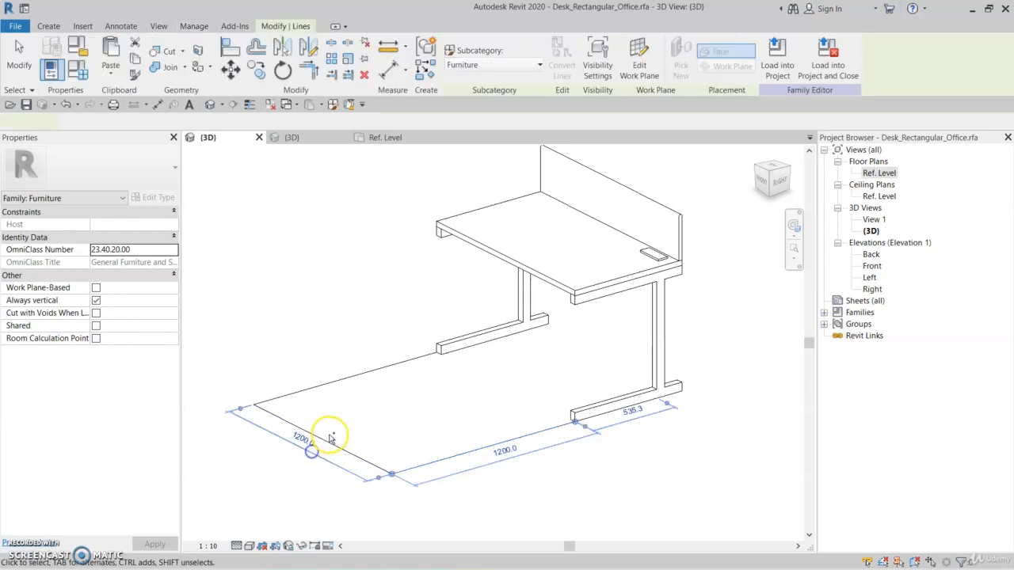
{"action": "left_click", "coordinate": [346, 383], "text": "shift"}
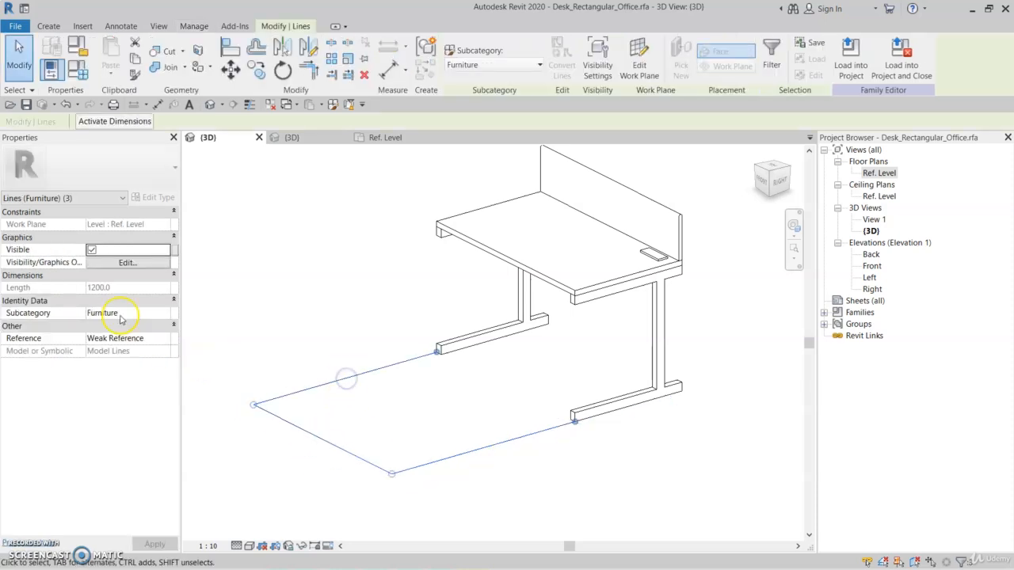
{"action": "left_click", "coordinate": [165, 313]}
{"action": "left_click", "coordinate": [119, 347]}
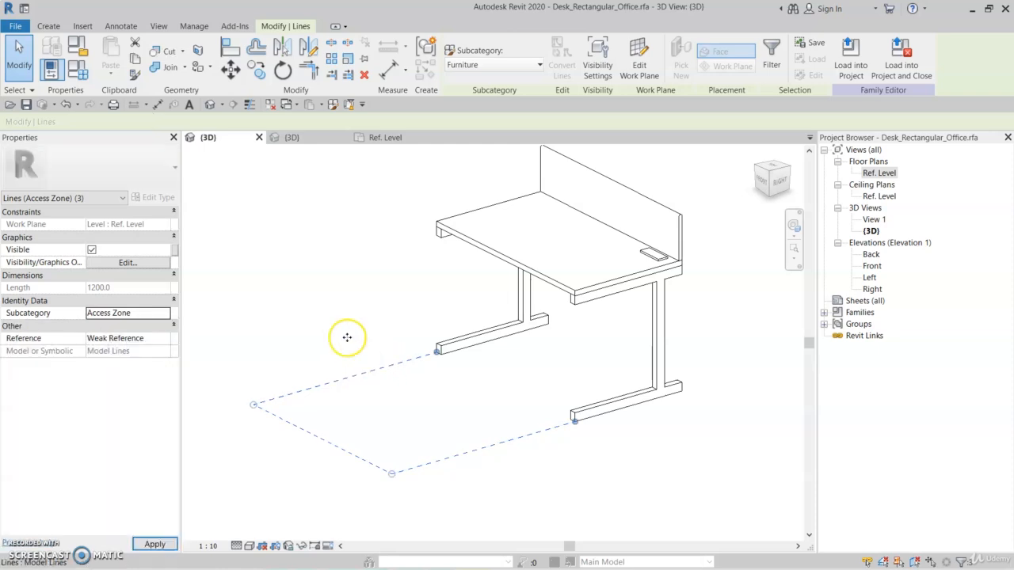
{"action": "left_click", "coordinate": [333, 316]}
Step: Examine the outline's line style up close and check the subcategory of one side line
{"action": "middle_click_drag", "start_coordinate": [427, 347], "coordinate": [436, 385], "text": "shift"}
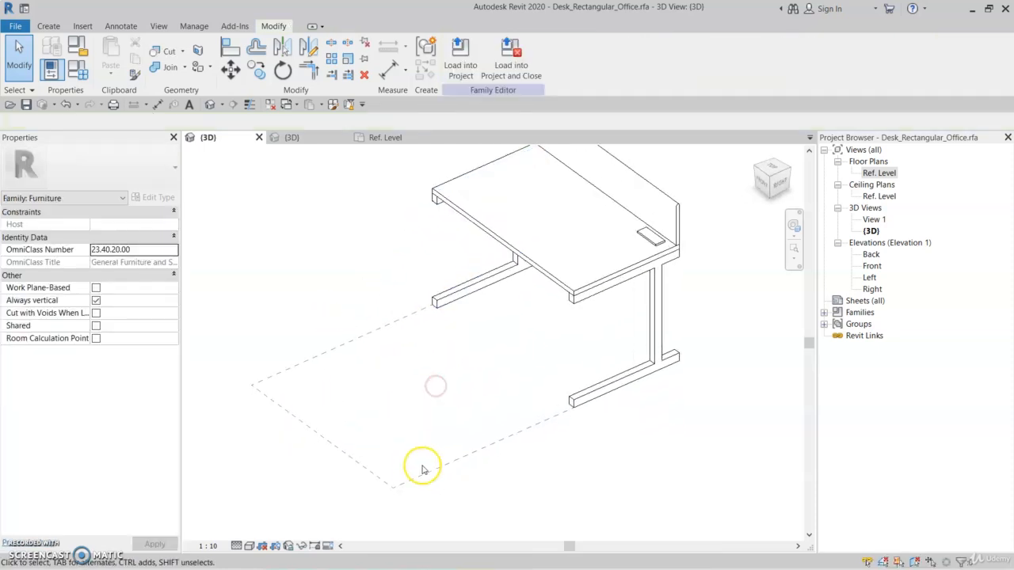
{"action": "middle_click_drag", "start_coordinate": [384, 328], "coordinate": [398, 330], "text": "shift"}
{"action": "scroll", "coordinate": [478, 457], "scroll_direction": "up", "scroll_amount": 6}
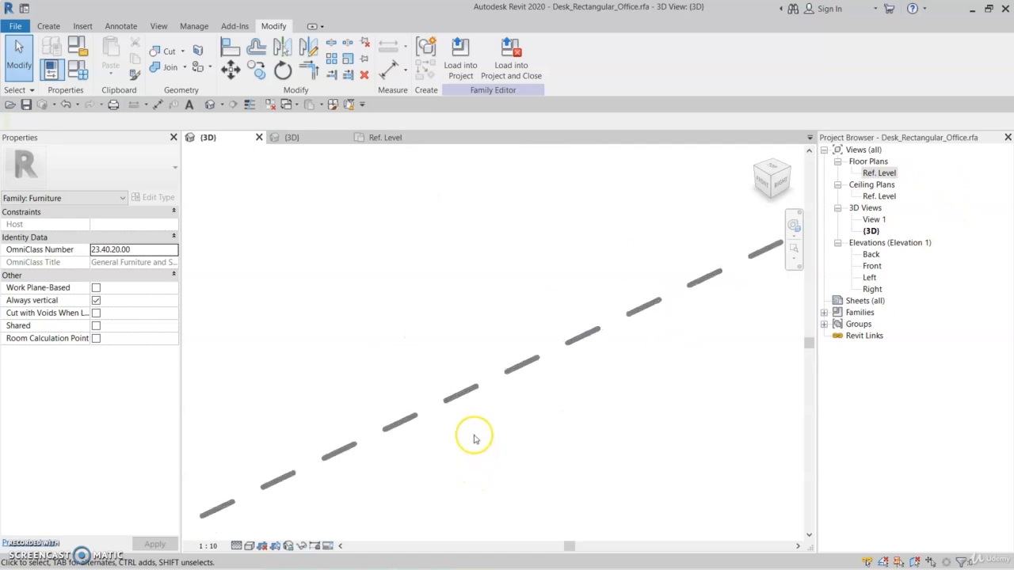
{"action": "left_click", "coordinate": [482, 384]}
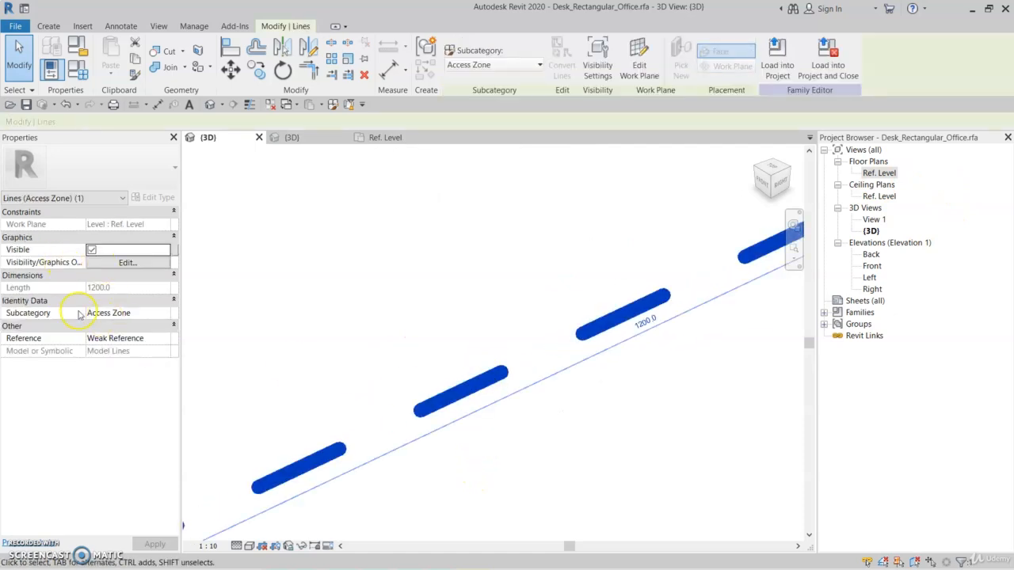
{"action": "scroll", "coordinate": [398, 274], "scroll_direction": "down", "scroll_amount": 8}
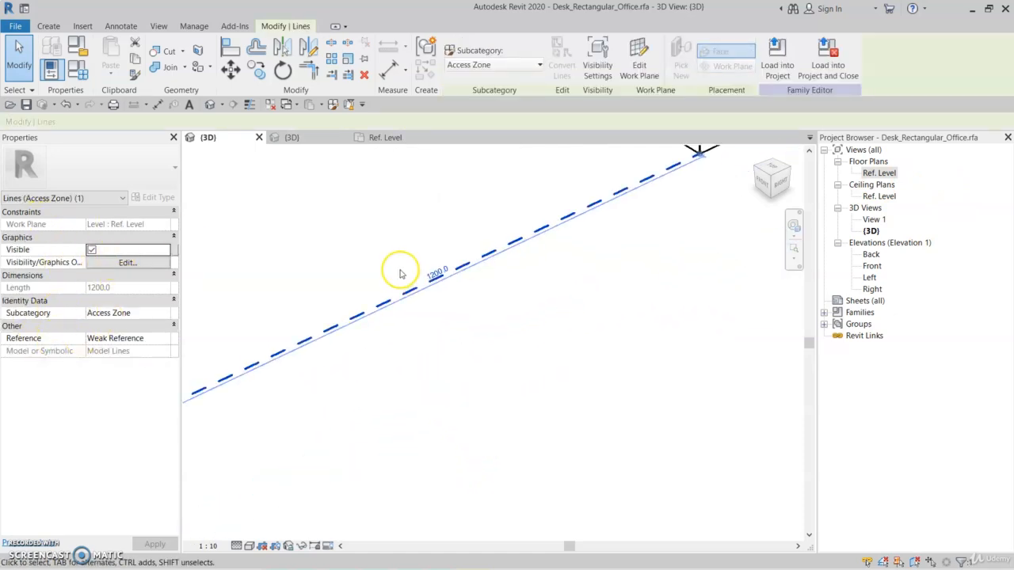
{"action": "scroll", "coordinate": [464, 343], "scroll_direction": "down", "scroll_amount": 2}
{"action": "middle_click_drag", "start_coordinate": [431, 285], "coordinate": [494, 306]}
{"action": "left_click", "coordinate": [457, 353]}
Step: Load the updated desk family into Project3, overwriting the existing version, and check the placed desks in 3D
{"action": "left_click", "coordinate": [460, 55]}
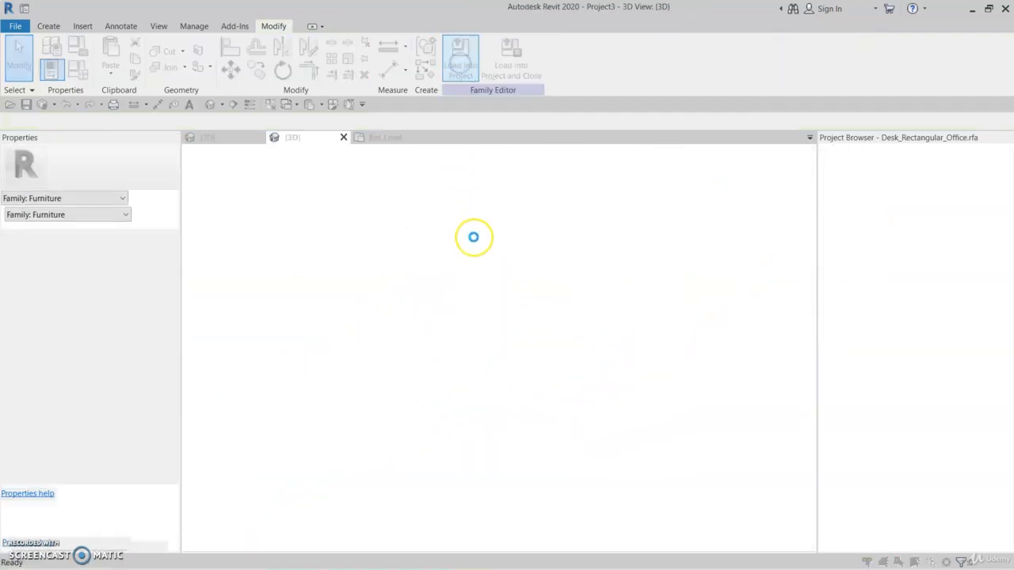
{"action": "left_click", "coordinate": [471, 266]}
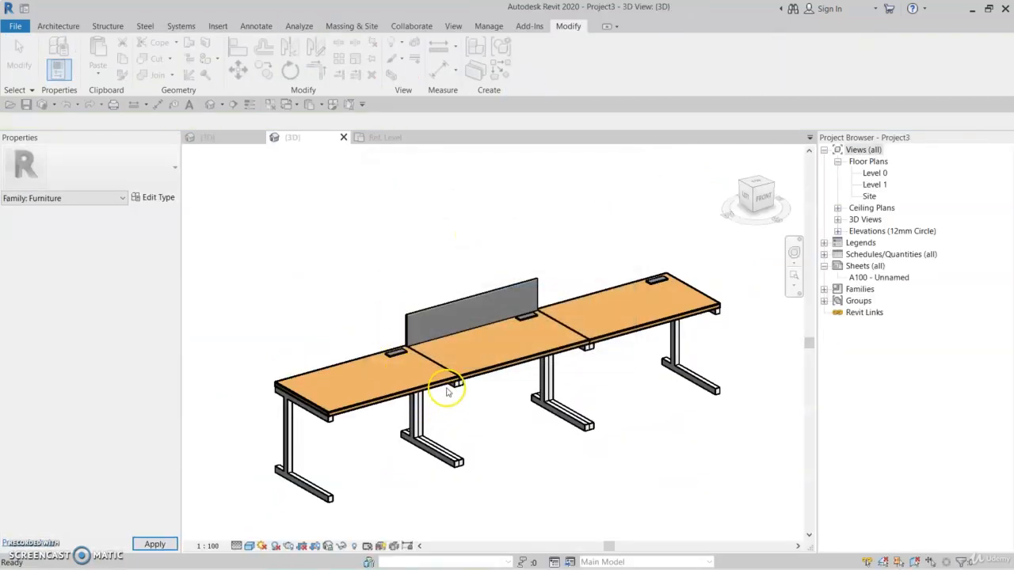
{"action": "scroll", "coordinate": [475, 412], "scroll_direction": "up", "scroll_amount": 3}
{"action": "left_click", "coordinate": [511, 455]}
{"action": "scroll", "coordinate": [549, 412], "scroll_direction": "down", "scroll_amount": 3}
{"action": "key", "text": "Escape"}
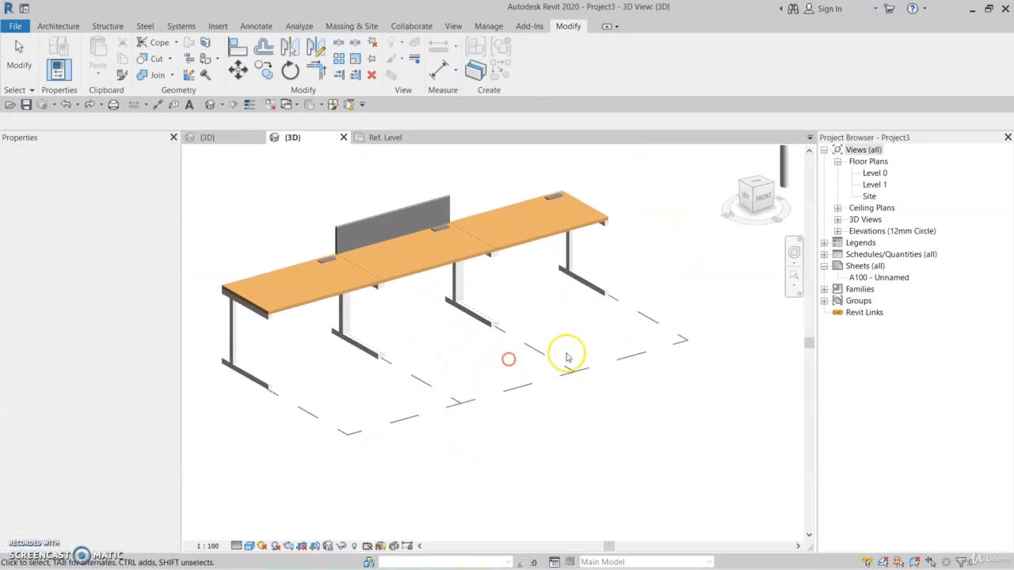
{"action": "left_click", "coordinate": [528, 343]}
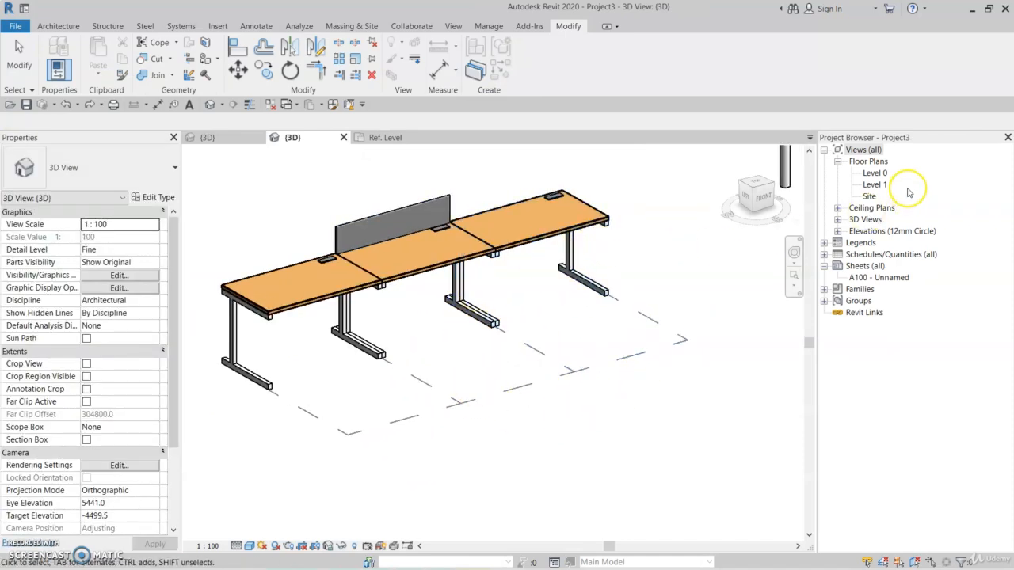
Step: Open the Level 0 floor plan and examine the row of three desks with their access zones
{"action": "left_click", "coordinate": [875, 173]}
{"action": "double_click", "coordinate": [875, 173]}
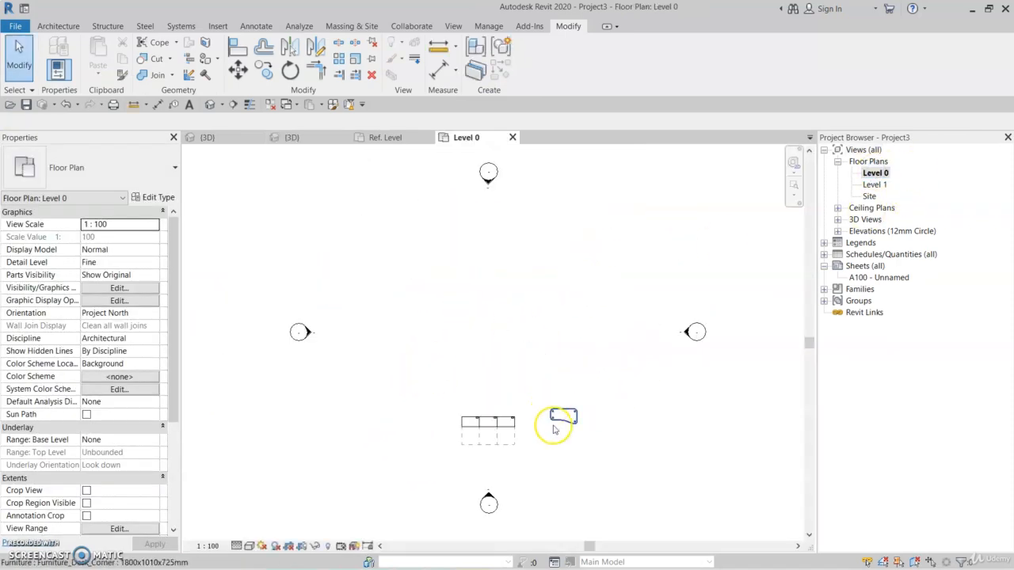
{"action": "left_click", "coordinate": [557, 422]}
{"action": "left_click", "coordinate": [539, 437]}
{"action": "scroll", "coordinate": [477, 442], "scroll_direction": "up", "scroll_amount": 5}
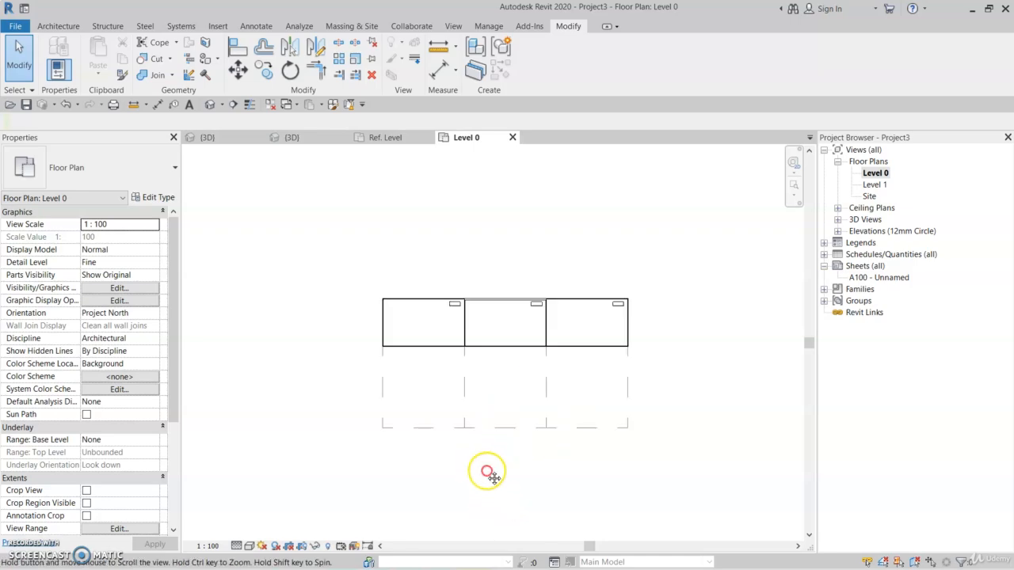
{"action": "middle_click_drag", "start_coordinate": [542, 345], "coordinate": [487, 363]}
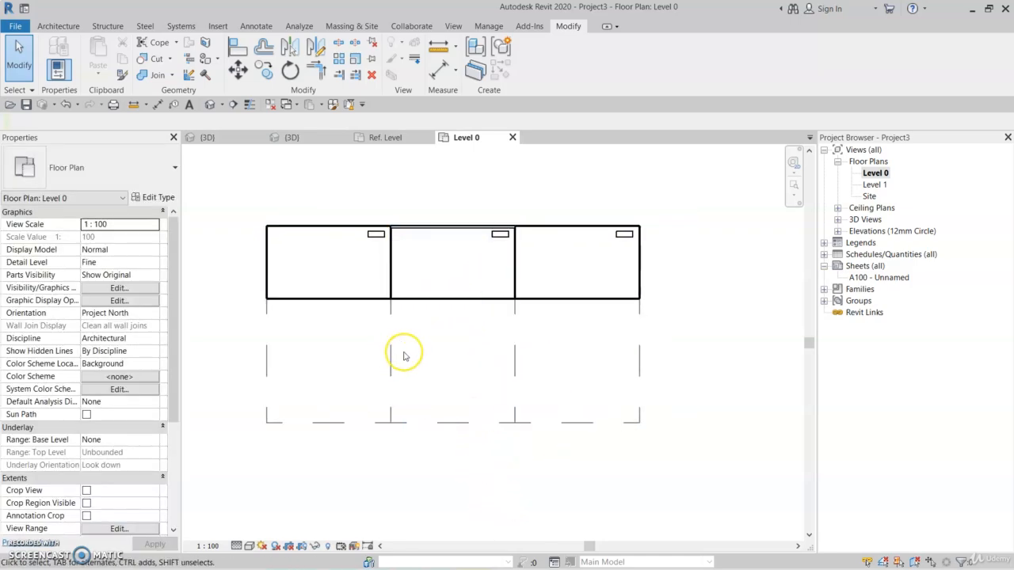
Step: Turn off the Furniture subcategory Access Zone in the visibility/graphic overrides of the Level 0 floor plan
{"action": "key", "text": "v"}
{"action": "key", "text": "v"}
{"action": "scroll", "coordinate": [410, 287], "scroll_direction": "down", "scroll_amount": 6}
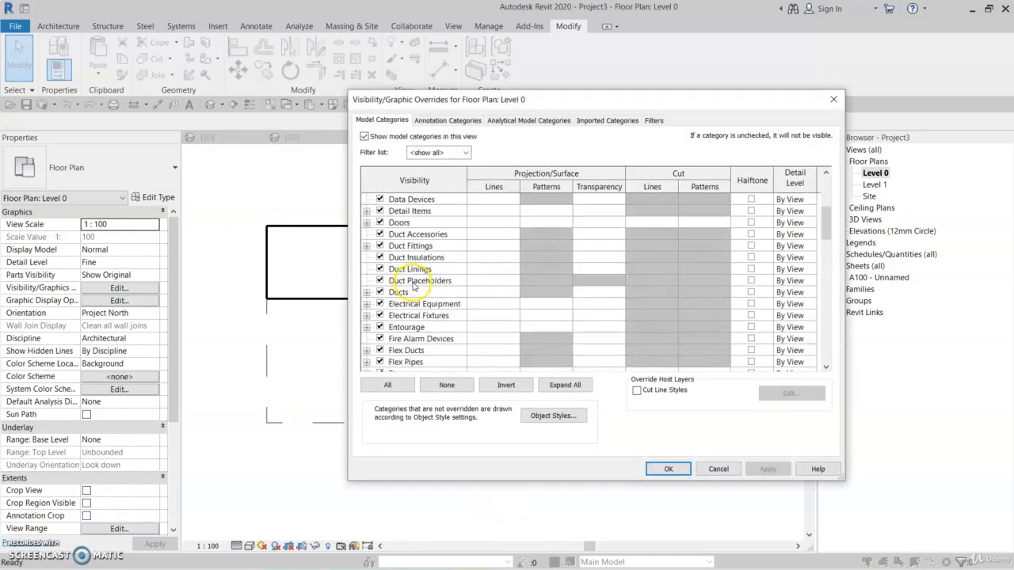
{"action": "left_click", "coordinate": [366, 315]}
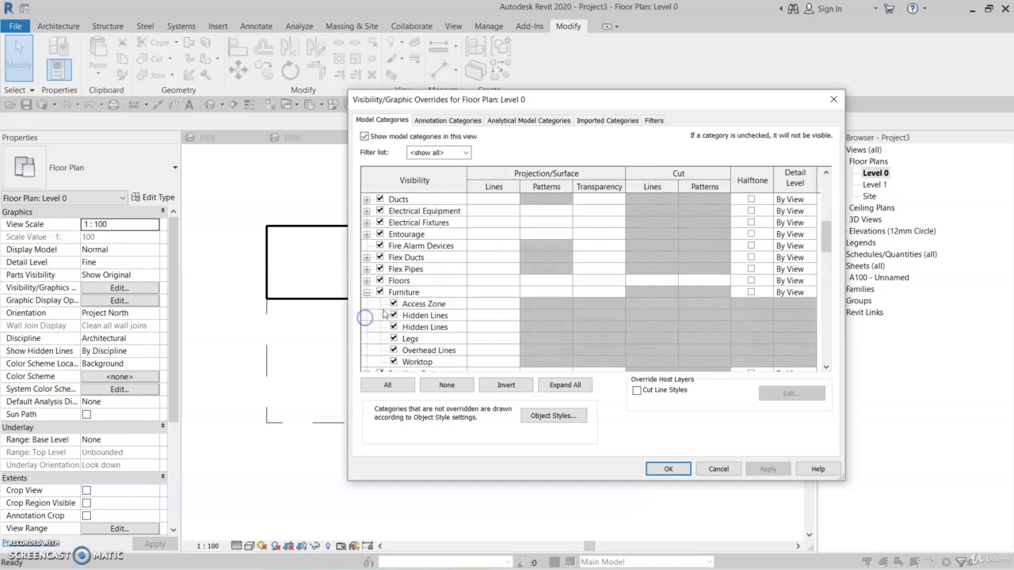
{"action": "left_click", "coordinate": [394, 304]}
{"action": "left_click_drag", "start_coordinate": [481, 101], "coordinate": [590, 93]}
{"action": "left_click", "coordinate": [870, 462]}
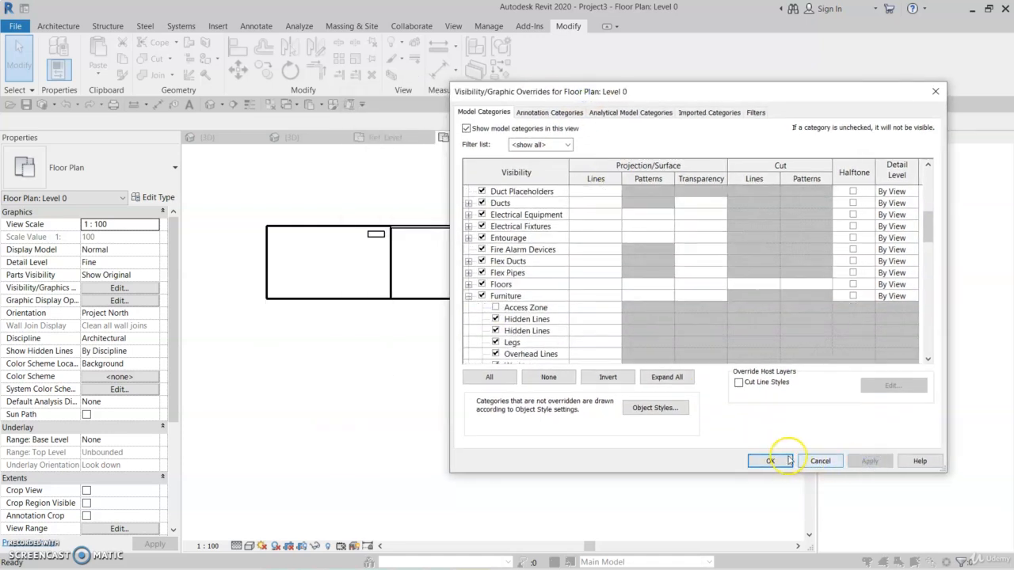
{"action": "left_click", "coordinate": [495, 307]}
{"action": "left_click", "coordinate": [770, 461]}
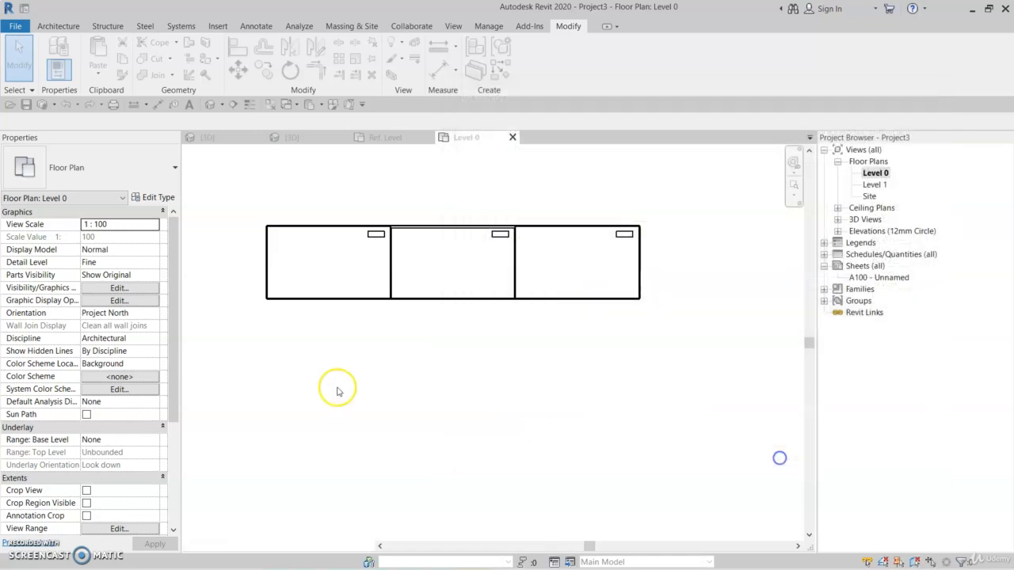
Step: Return to the desk family's 3D view and place model text reading "Model Text" at floor level near the access zone outline
{"action": "left_click", "coordinate": [218, 139]}
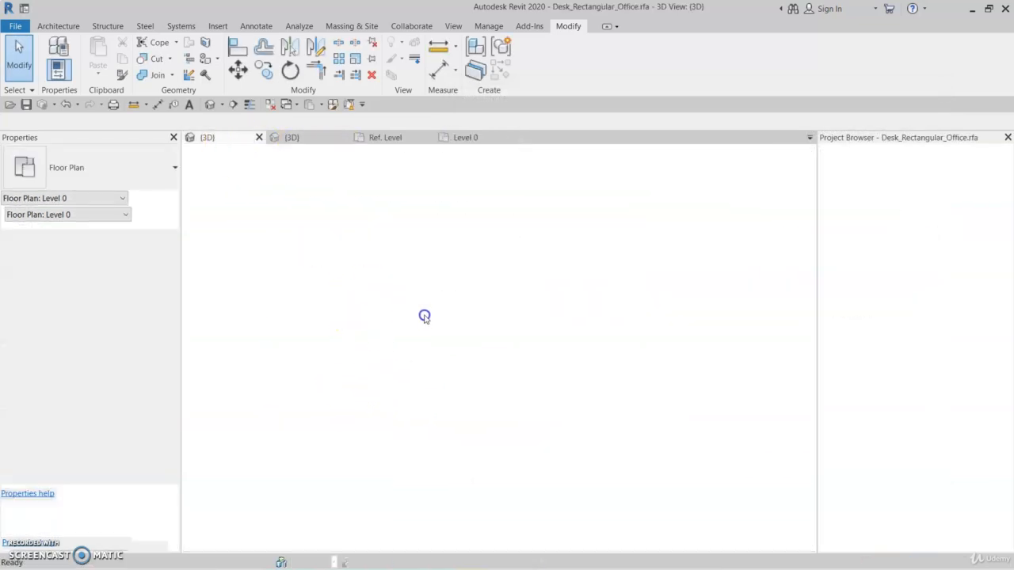
{"action": "scroll", "coordinate": [498, 411], "scroll_direction": "down", "scroll_amount": 1}
{"action": "mouse_move", "coordinate": [498, 411]}
{"action": "middle_mouse_down", "text": "shift"}
{"action": "mouse_move", "coordinate": [491, 401]}
{"action": "mouse_move", "coordinate": [503, 398]}
{"action": "middle_mouse_up", "text": "shift"}
{"action": "scroll", "coordinate": [508, 380], "scroll_direction": "up", "scroll_amount": 1}
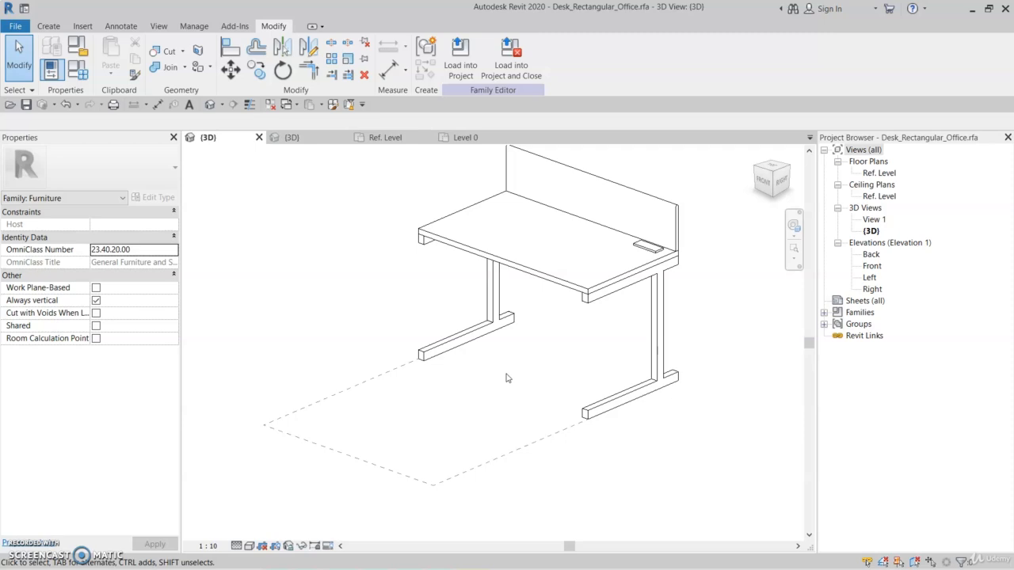
{"action": "middle_click_drag", "start_coordinate": [573, 308], "coordinate": [573, 335]}
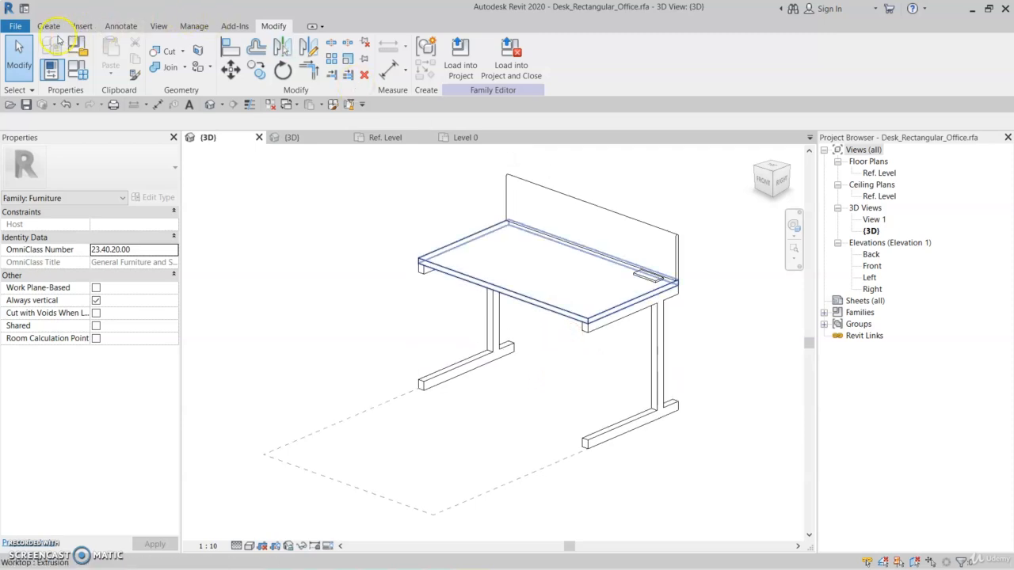
{"action": "left_click", "coordinate": [50, 26]}
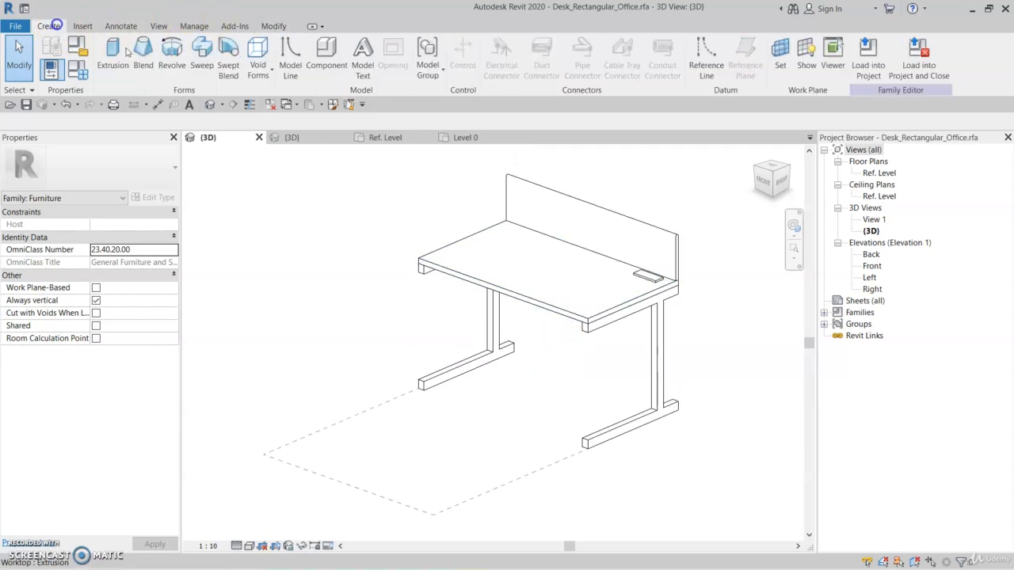
{"action": "left_click", "coordinate": [362, 63]}
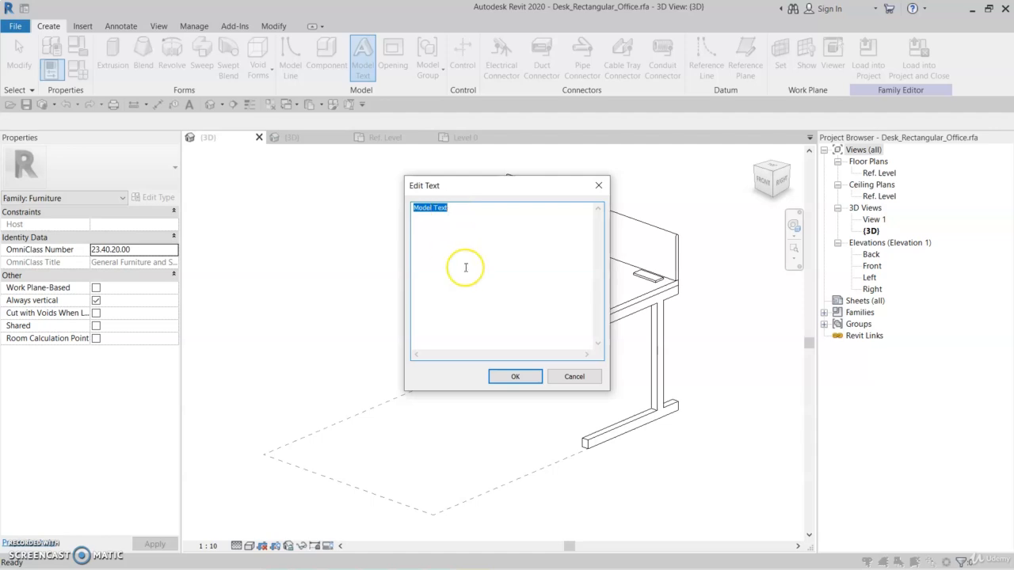
{"action": "left_click", "coordinate": [508, 378]}
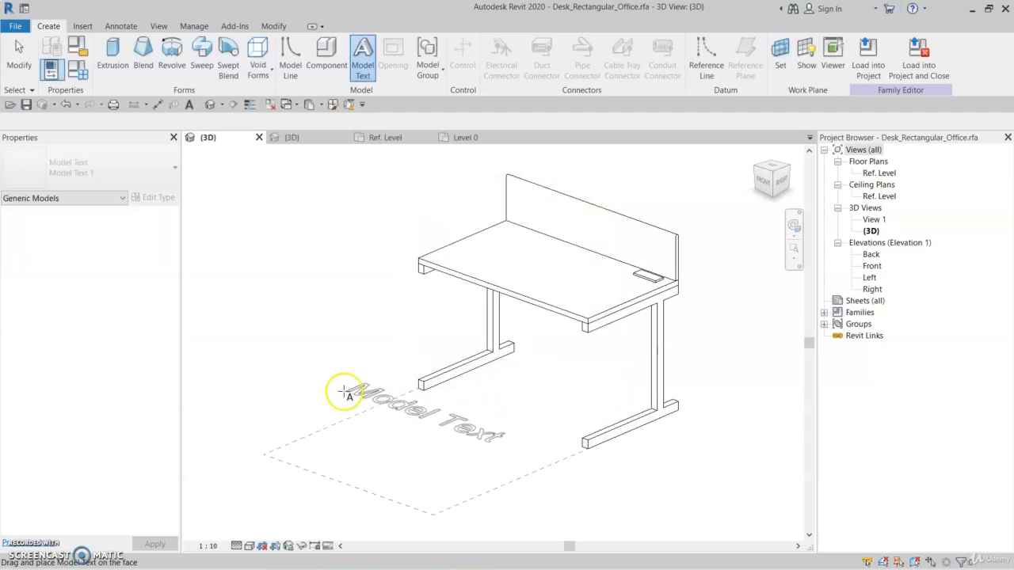
{"action": "left_click", "coordinate": [319, 395]}
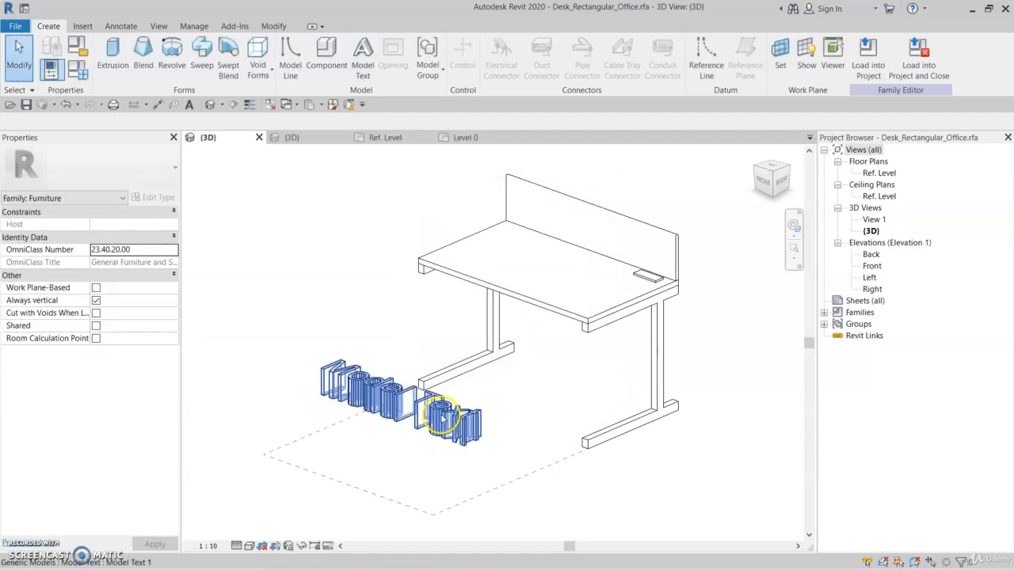
Step: Set the text size of the model text's type, Model Text 1, to 50 mm
{"action": "left_click", "coordinate": [434, 405]}
{"action": "middle_click_drag", "start_coordinate": [434, 404], "coordinate": [470, 514], "text": "shift"}
{"action": "scroll", "coordinate": [430, 441], "scroll_direction": "up", "scroll_amount": 2}
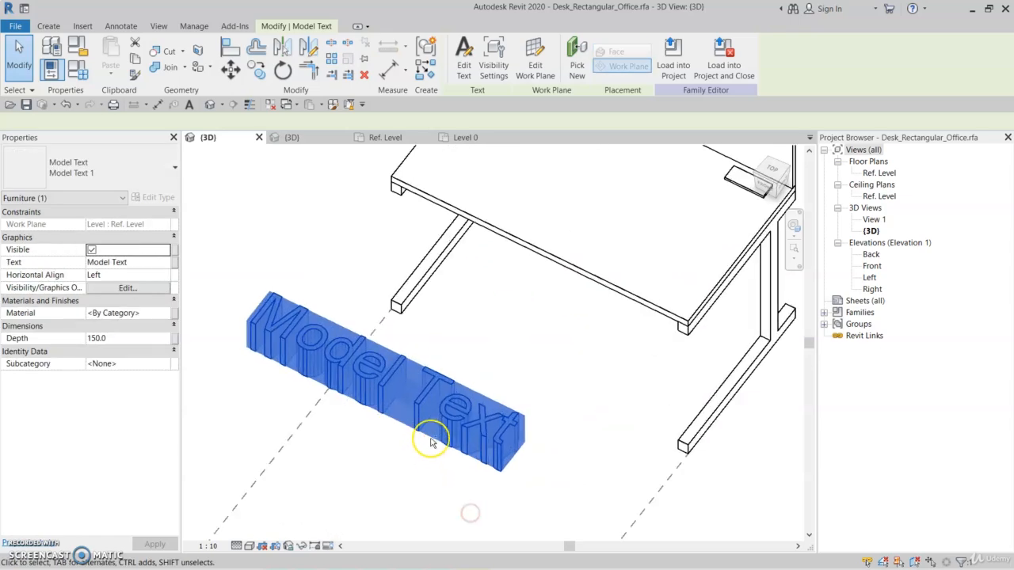
{"action": "middle_click_drag", "start_coordinate": [430, 441], "coordinate": [424, 404], "text": "shift"}
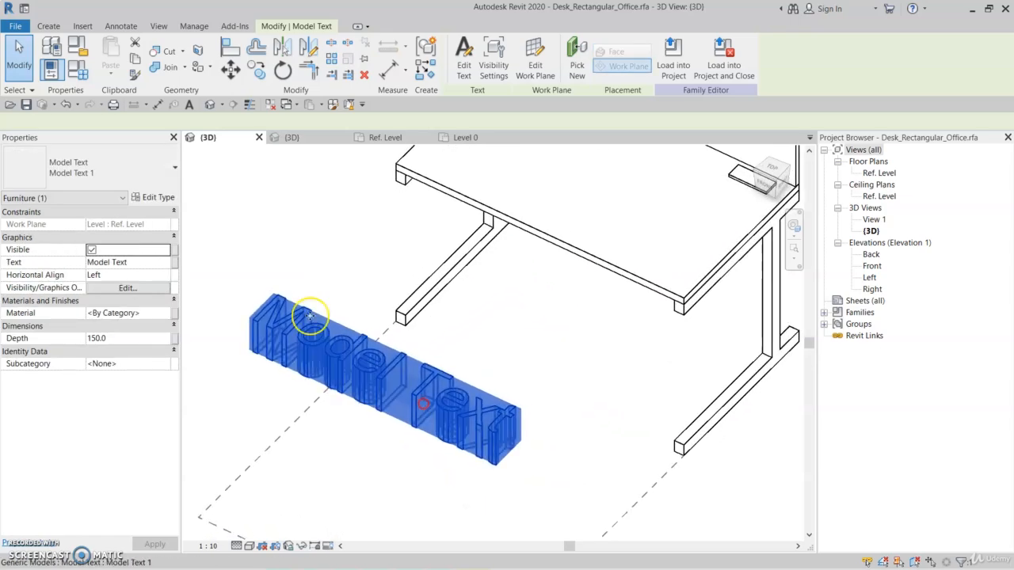
{"action": "left_click", "coordinate": [156, 198]}
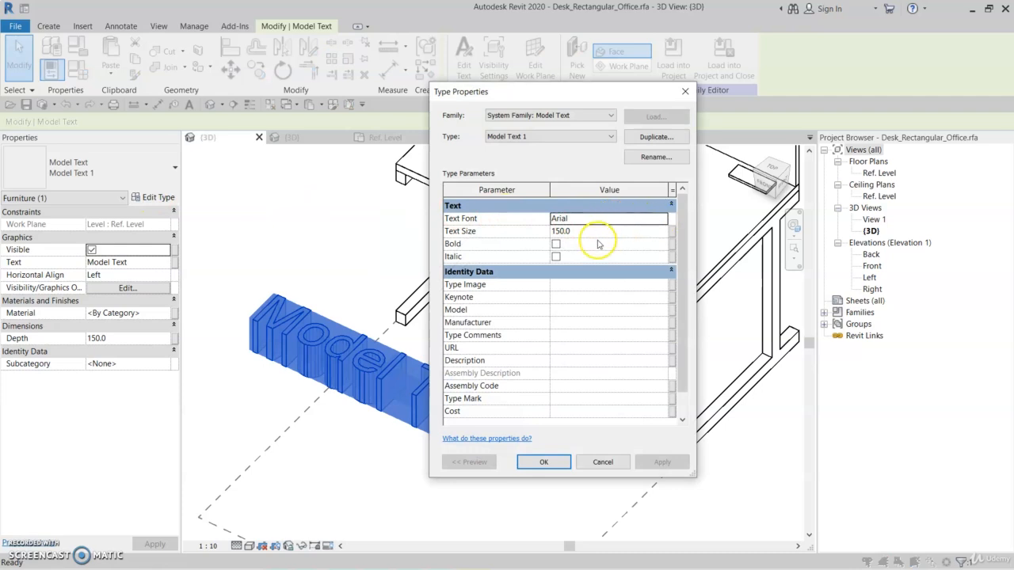
{"action": "left_click", "coordinate": [597, 232]}
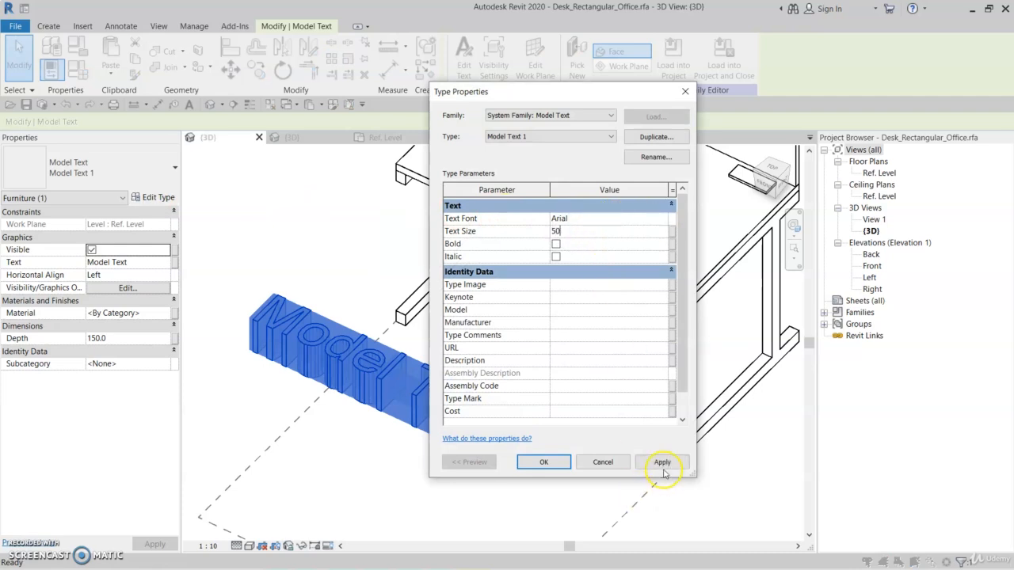
{"action": "left_click", "coordinate": [662, 466]}
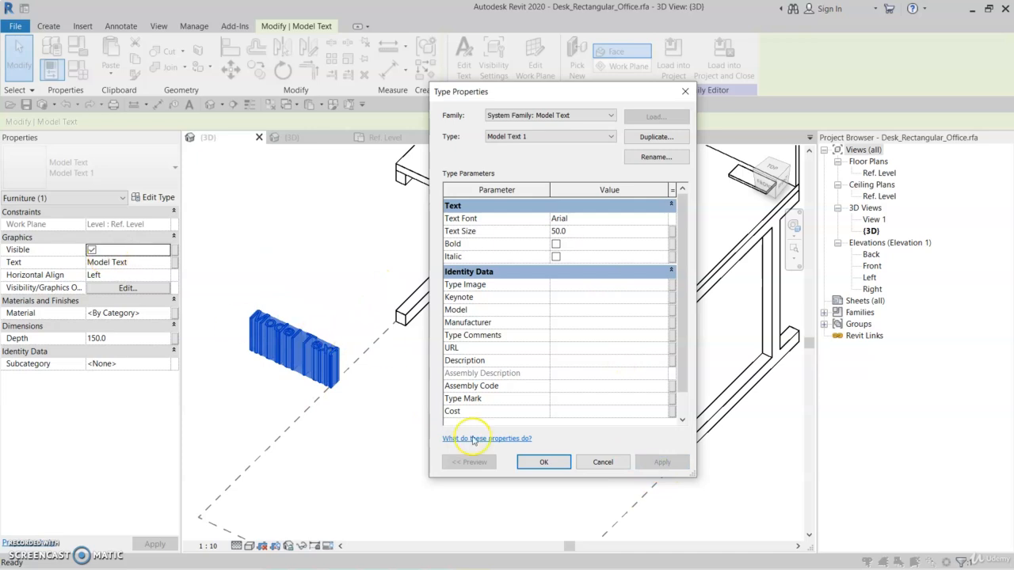
{"action": "left_click", "coordinate": [549, 463]}
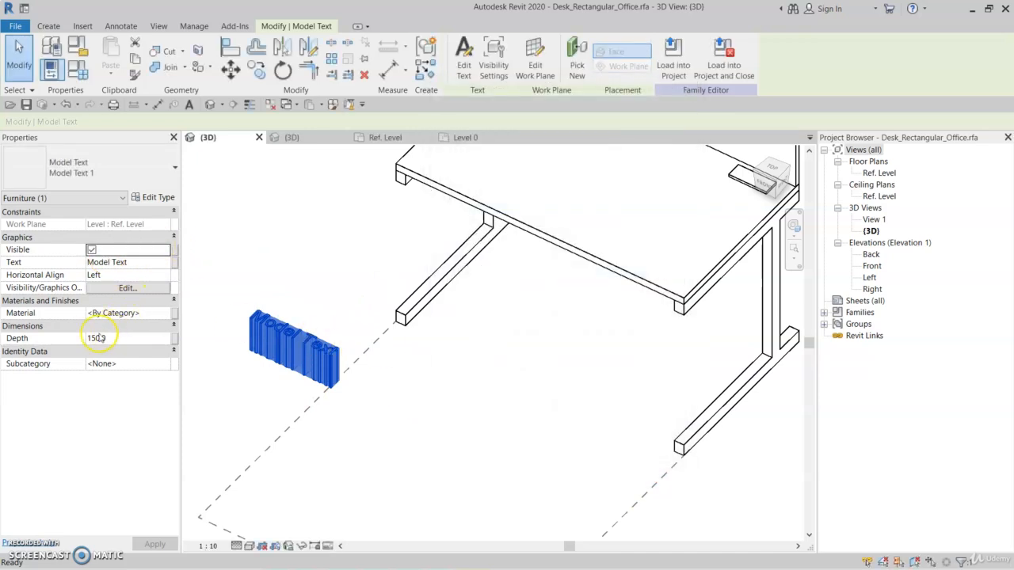
Step: Set the depth of the model text to 10 mm
{"action": "middle_click_drag", "start_coordinate": [341, 295], "coordinate": [280, 329], "text": "shift"}
{"action": "scroll", "coordinate": [259, 338], "scroll_direction": "up", "scroll_amount": 3}
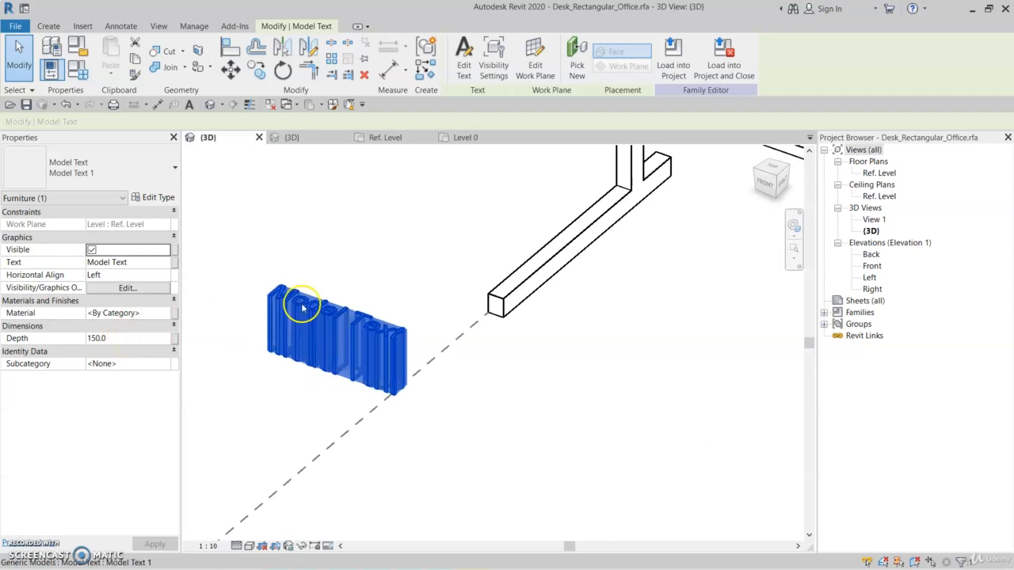
{"action": "left_click", "coordinate": [127, 341]}
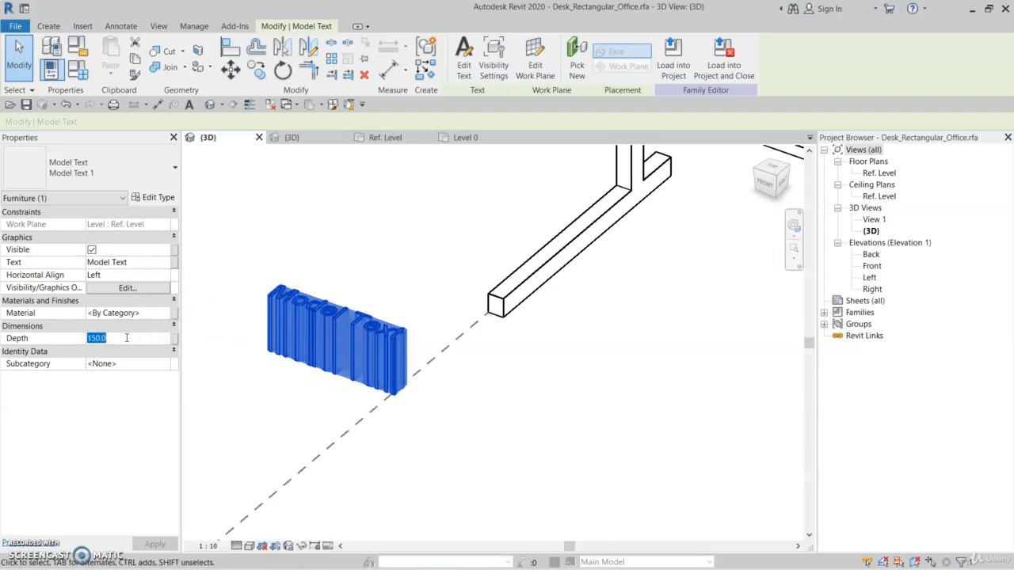
{"action": "type", "text": "10"}
{"action": "middle_click_drag", "start_coordinate": [314, 361], "coordinate": [357, 351], "text": "shift"}
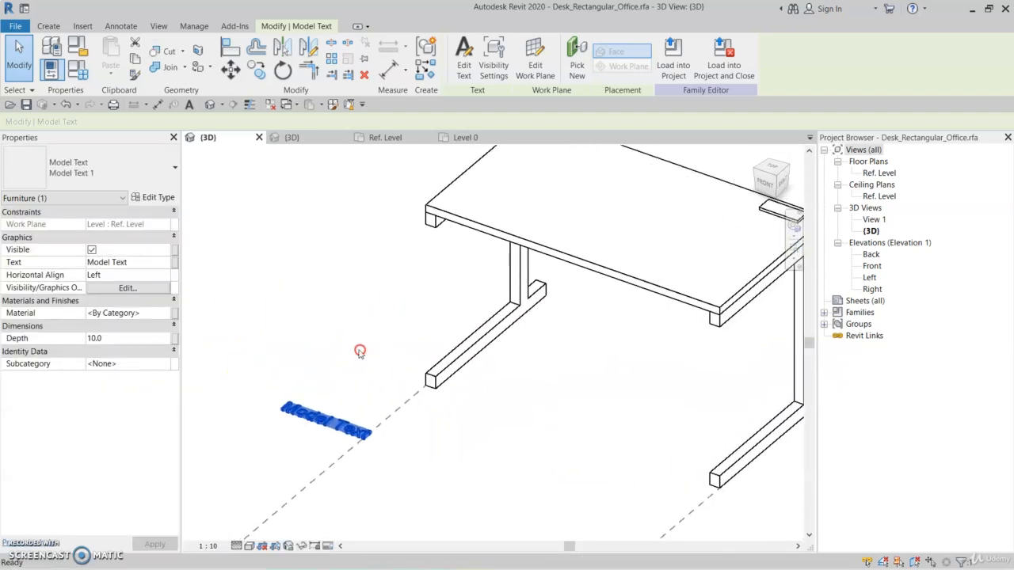
Step: Move the model text to the work plane "Reference Plane : Desk Top"
{"action": "left_click", "coordinate": [537, 70]}
{"action": "left_click", "coordinate": [738, 228]}
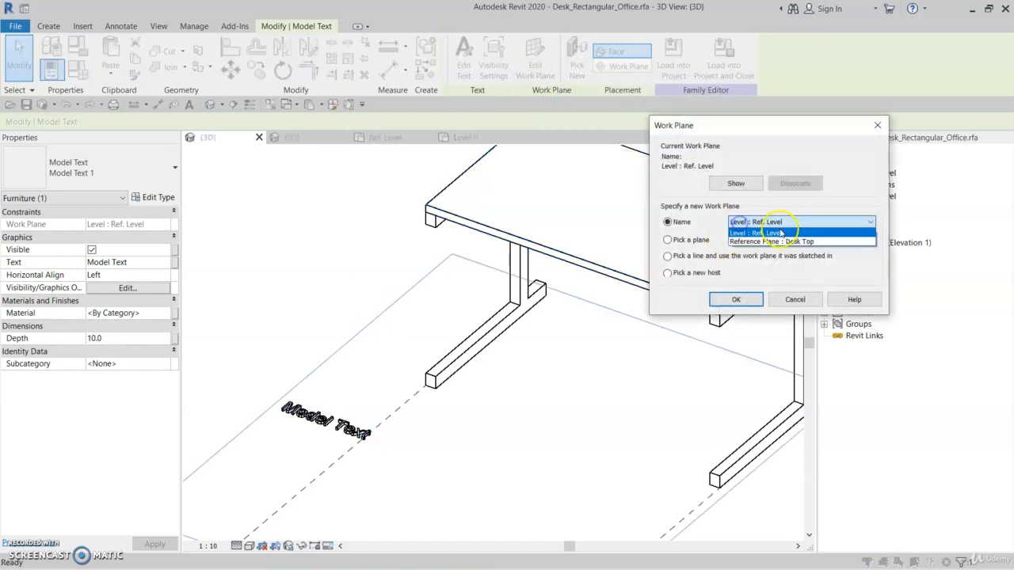
{"action": "left_click", "coordinate": [784, 240]}
{"action": "left_click", "coordinate": [738, 298]}
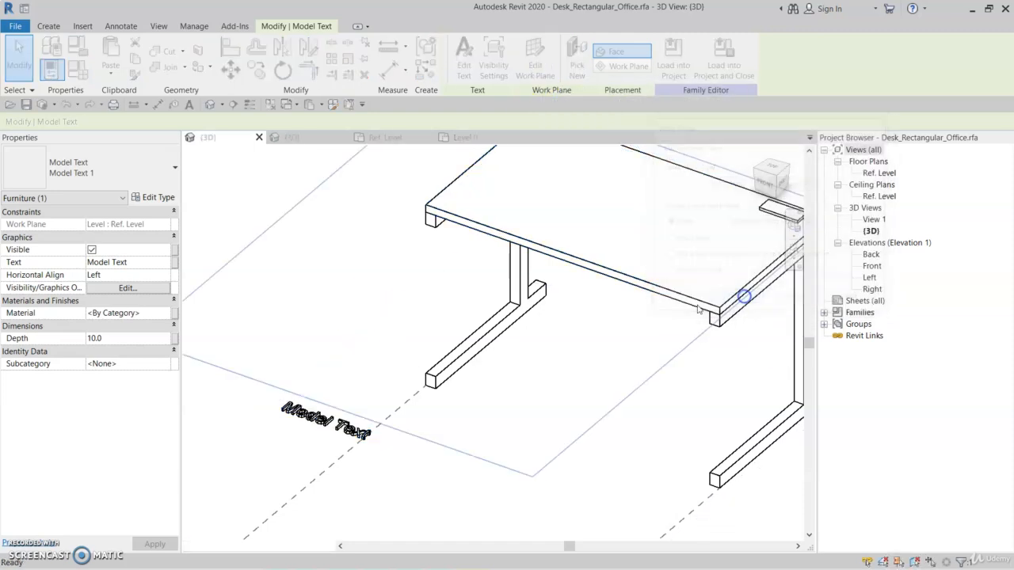
{"action": "left_click", "coordinate": [463, 328]}
{"action": "middle_click_drag", "start_coordinate": [463, 329], "coordinate": [520, 240], "text": "shift"}
Step: In the Ref. Level floor plan, align the model text's left edge to the left leg's inner reference plane and lock it
{"action": "double_click", "coordinate": [879, 173]}
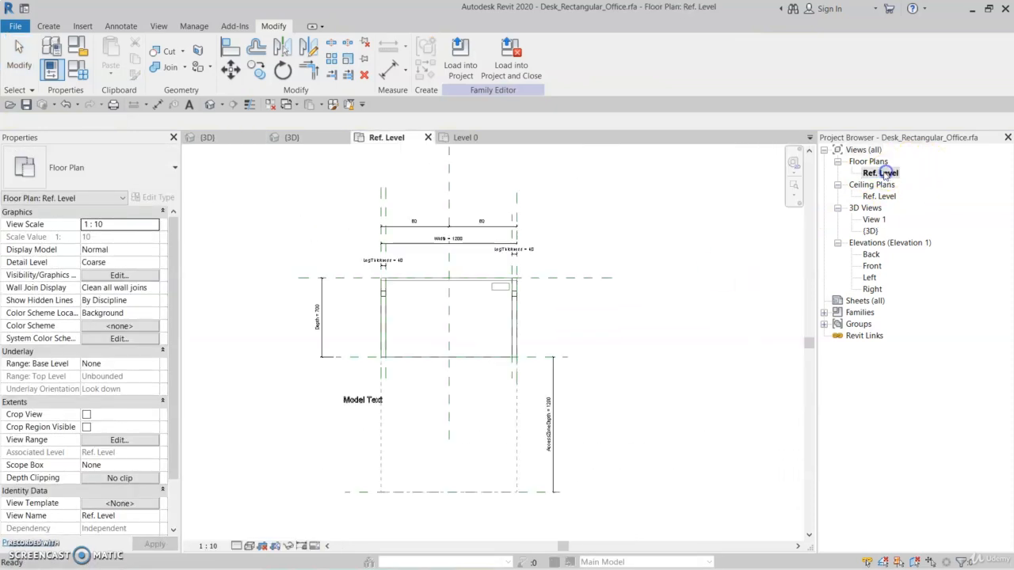
{"action": "scroll", "coordinate": [365, 400], "scroll_direction": "up", "scroll_amount": 4}
{"action": "middle_click_drag", "start_coordinate": [362, 398], "coordinate": [341, 415]}
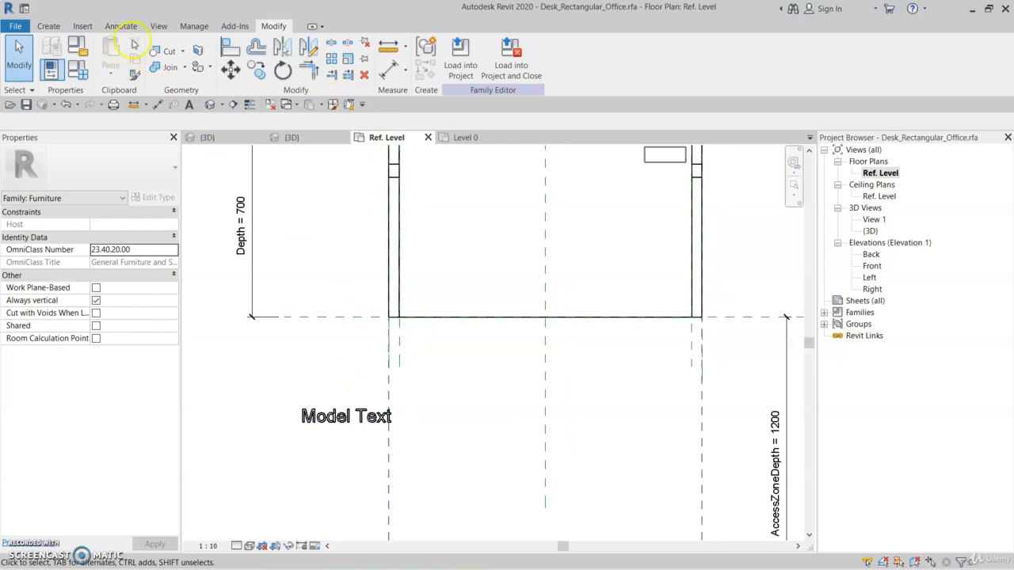
{"action": "left_click", "coordinate": [230, 48]}
{"action": "left_click", "coordinate": [399, 346]}
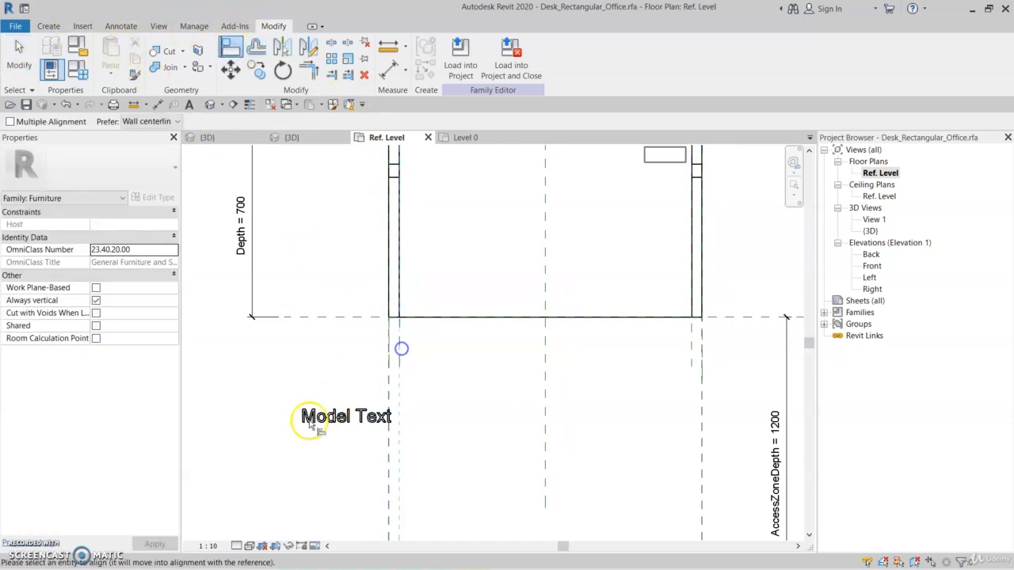
{"action": "left_click", "coordinate": [305, 419]}
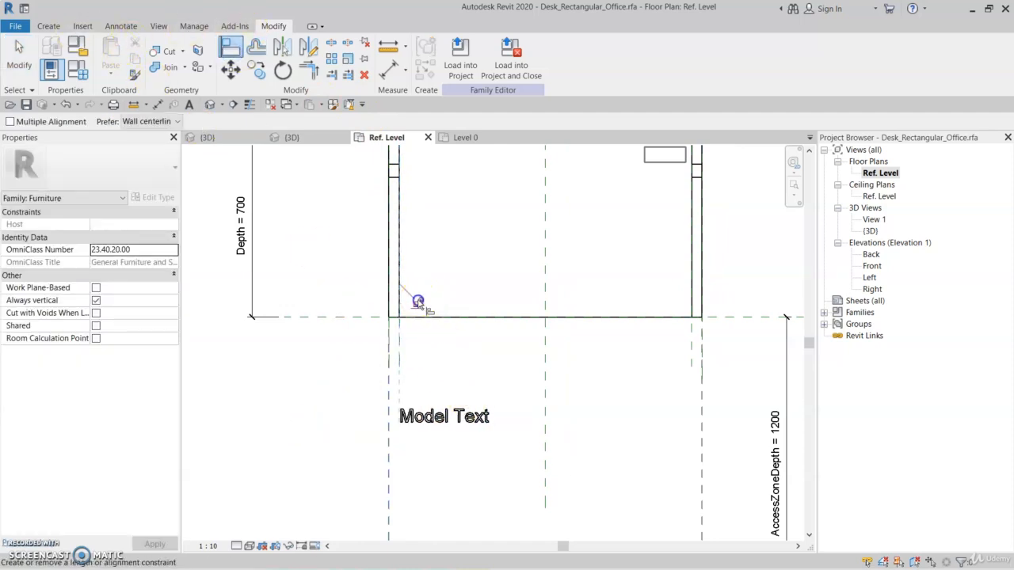
Step: Align the base of the model text to the desk's front edge reference plane and lock the alignment
{"action": "left_click", "coordinate": [359, 319]}
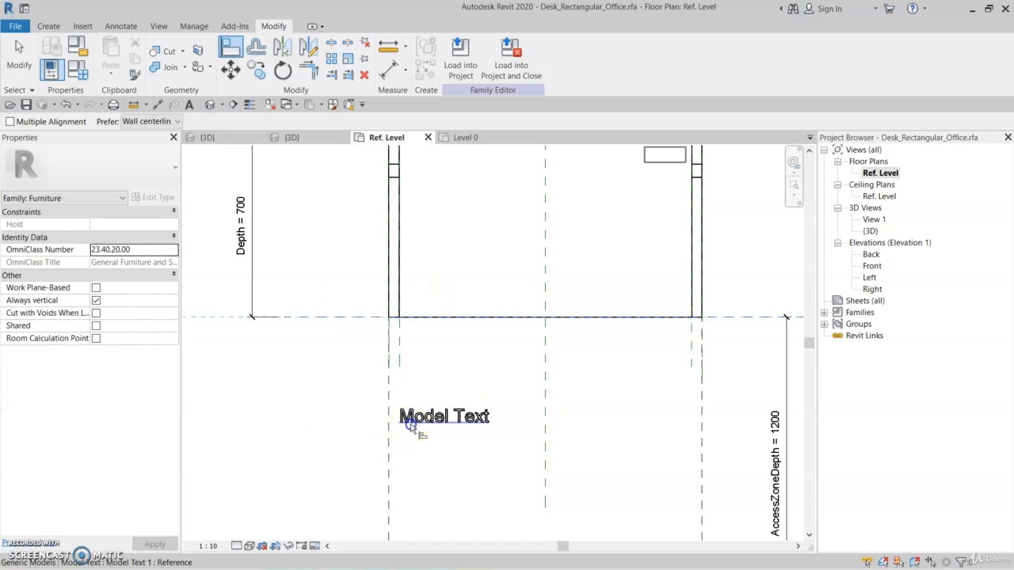
{"action": "left_click", "coordinate": [410, 425]}
{"action": "left_click", "coordinate": [562, 298]}
{"action": "middle_click_drag", "start_coordinate": [521, 355], "coordinate": [491, 418]}
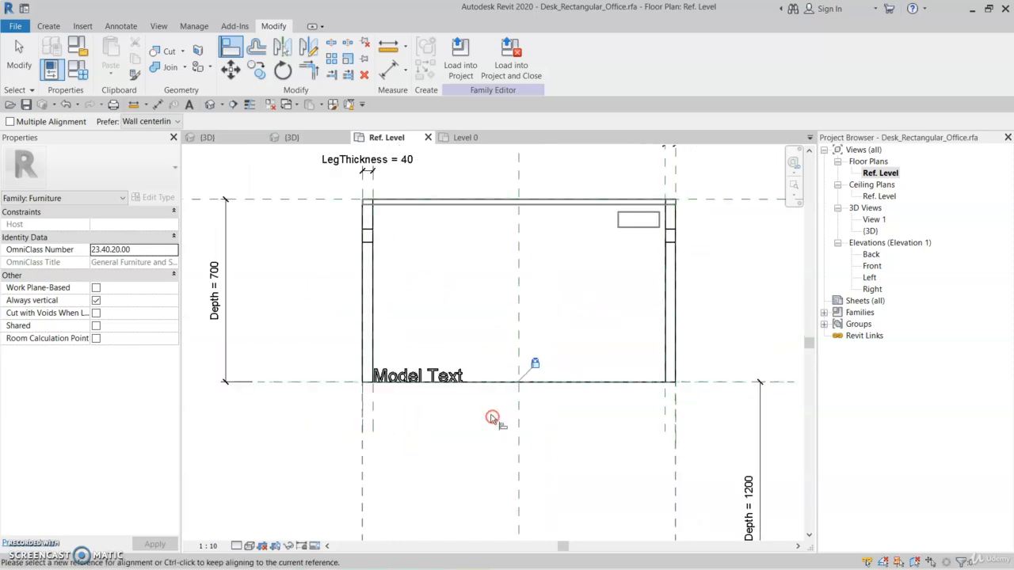
{"action": "key", "text": "Escape"}
{"action": "key", "text": "Escape"}
Step: Return to the 3D view, check the model text on the desk top and view its text content without changing it
{"action": "left_click", "coordinate": [210, 104]}
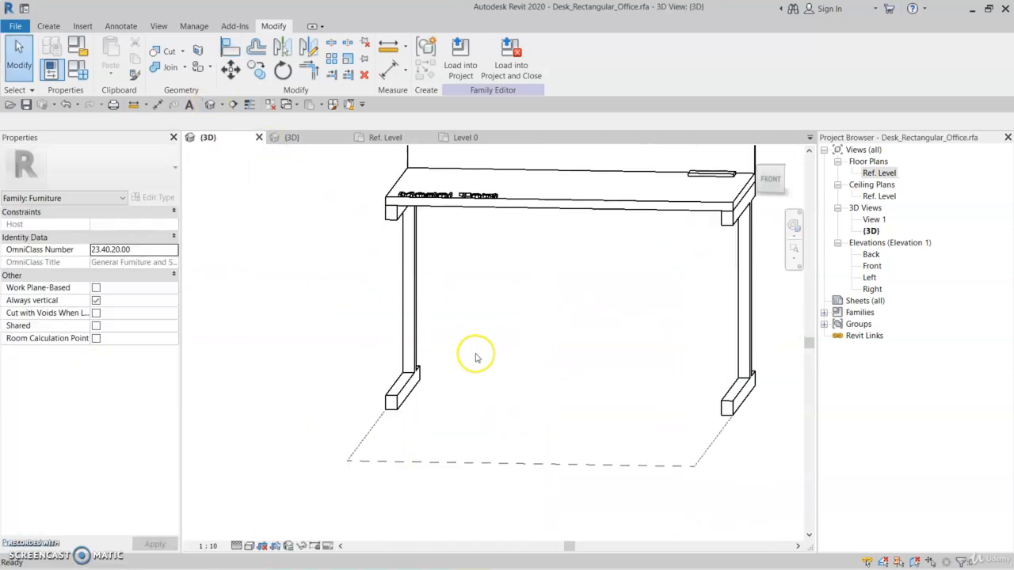
{"action": "middle_click_drag", "start_coordinate": [475, 358], "coordinate": [507, 342], "text": "shift"}
{"action": "left_click", "coordinate": [506, 221]}
{"action": "left_click", "coordinate": [505, 222]}
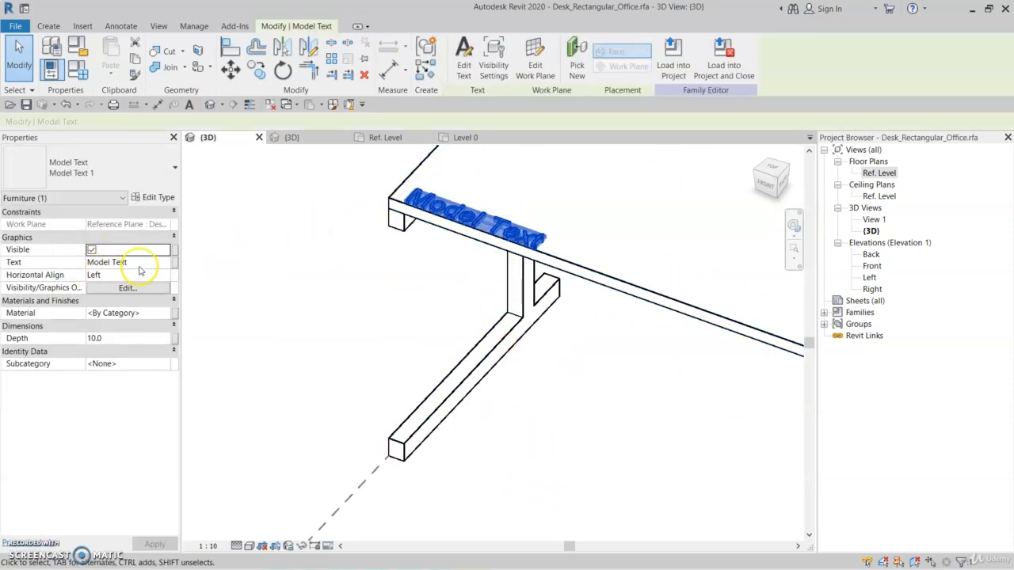
{"action": "left_click", "coordinate": [463, 64]}
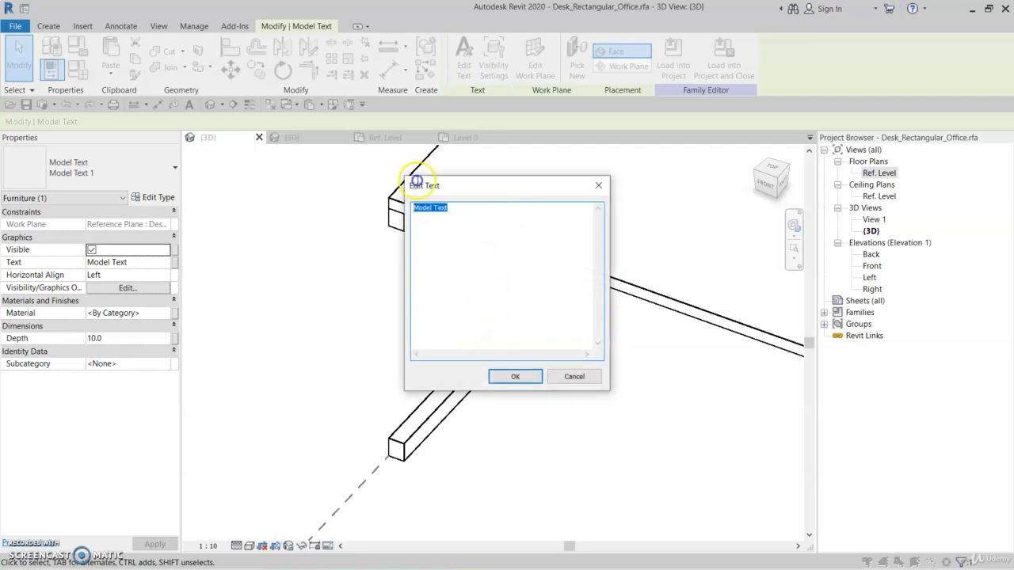
{"action": "left_click", "coordinate": [554, 376]}
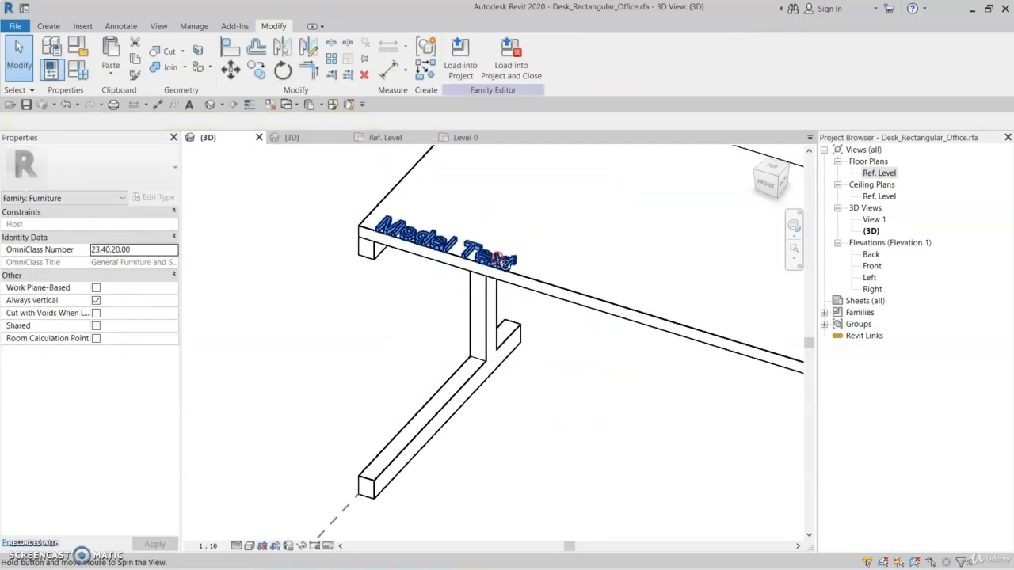
Step: Associate the model text's Text property with a new instance family parameter named DeskNumber, grouped under Text
{"action": "left_click", "coordinate": [472, 250]}
{"action": "middle_click_drag", "start_coordinate": [419, 309], "coordinate": [440, 119], "text": "shift"}
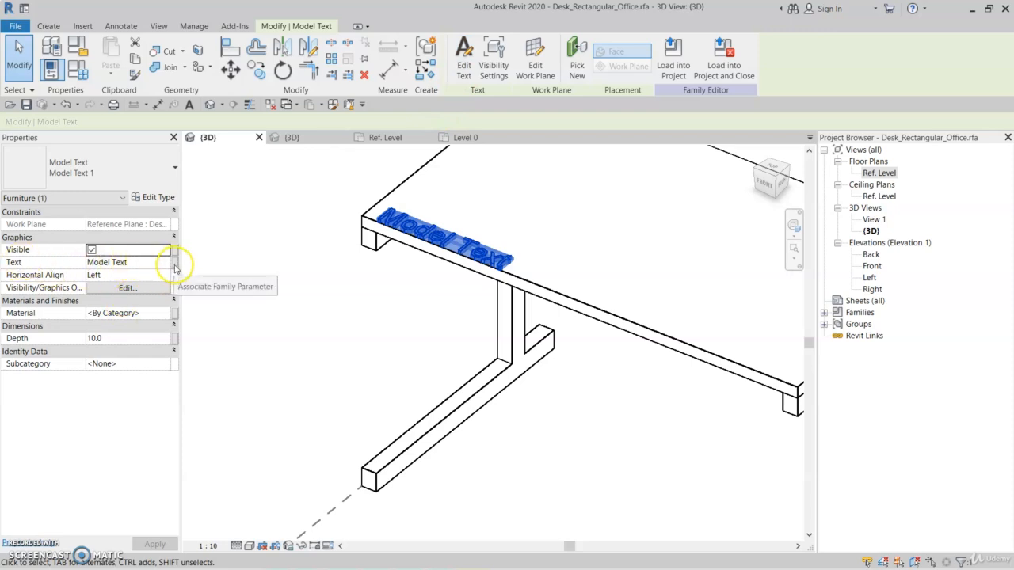
{"action": "left_click", "coordinate": [175, 264]}
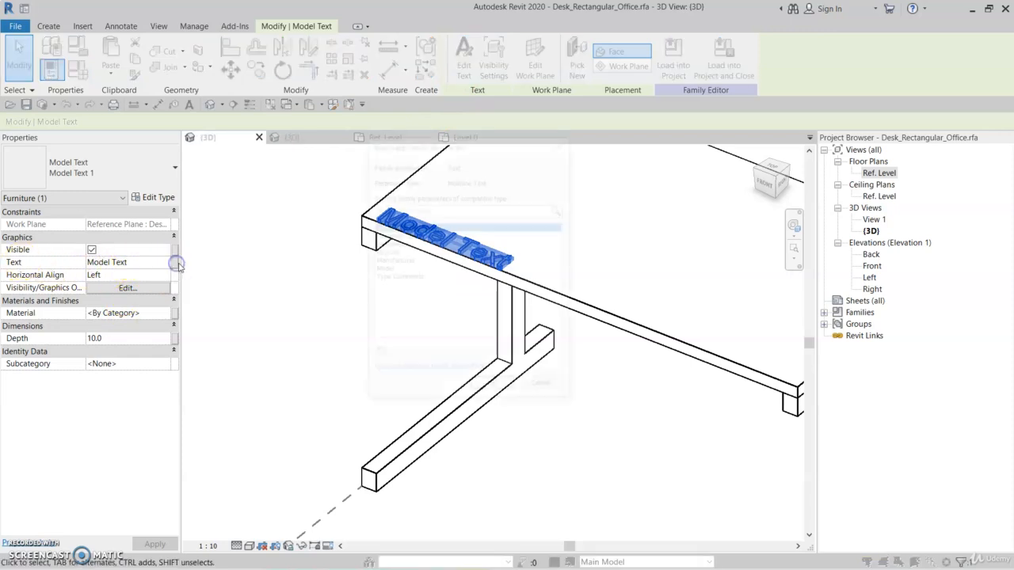
{"action": "mouse_move", "coordinate": [406, 237]}
{"action": "left_mouse_down"}
{"action": "mouse_move", "coordinate": [389, 278]}
{"action": "mouse_move", "coordinate": [406, 244]}
{"action": "left_mouse_up"}
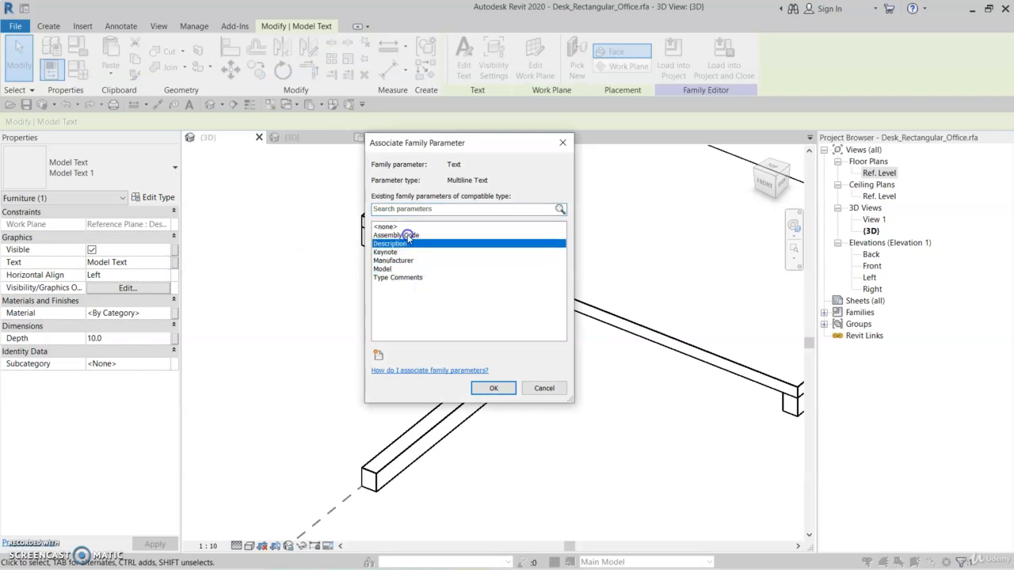
{"action": "left_click", "coordinate": [407, 236]}
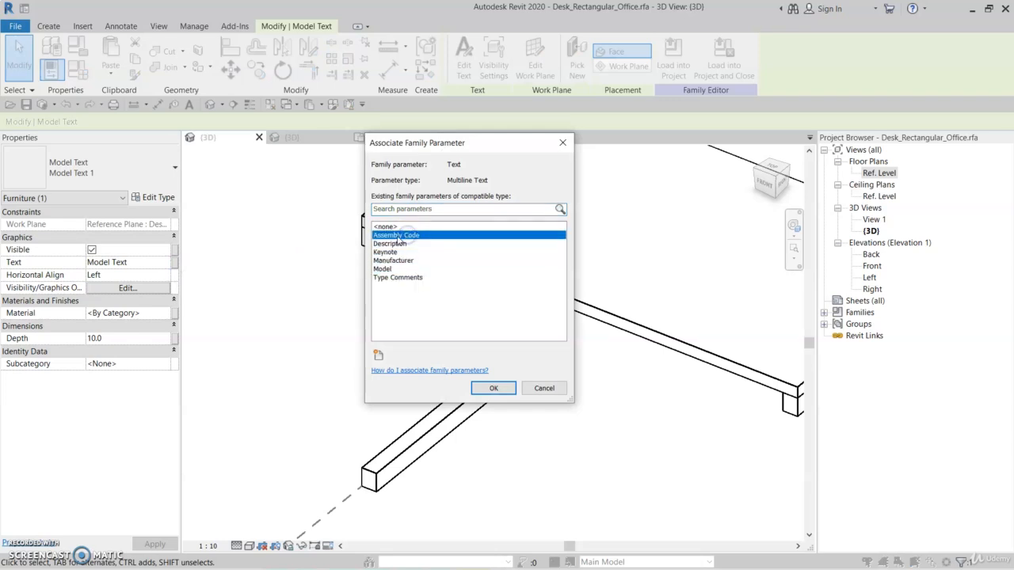
{"action": "left_click", "coordinate": [378, 357]}
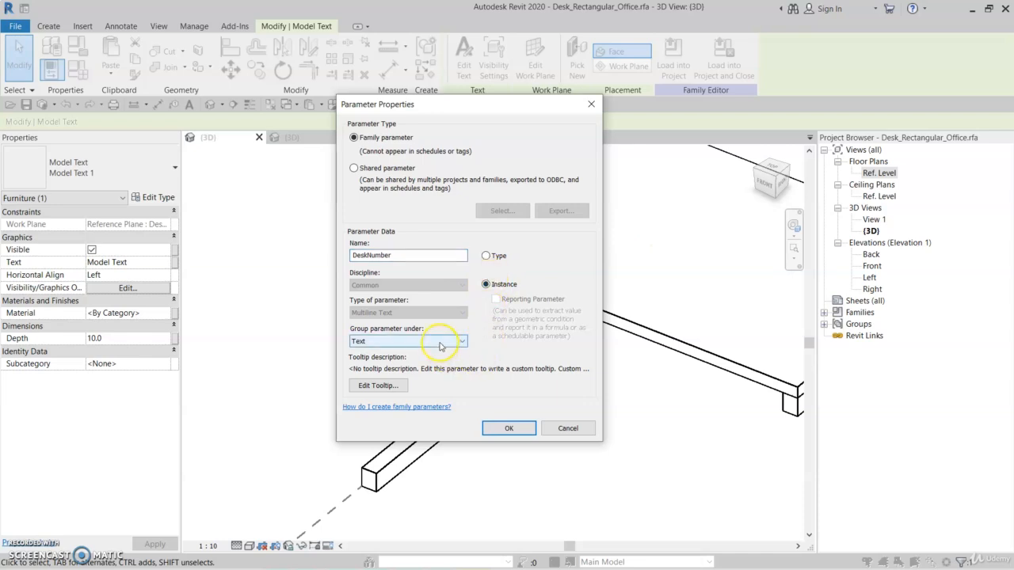
{"action": "left_click", "coordinate": [508, 429]}
{"action": "left_click", "coordinate": [491, 388]}
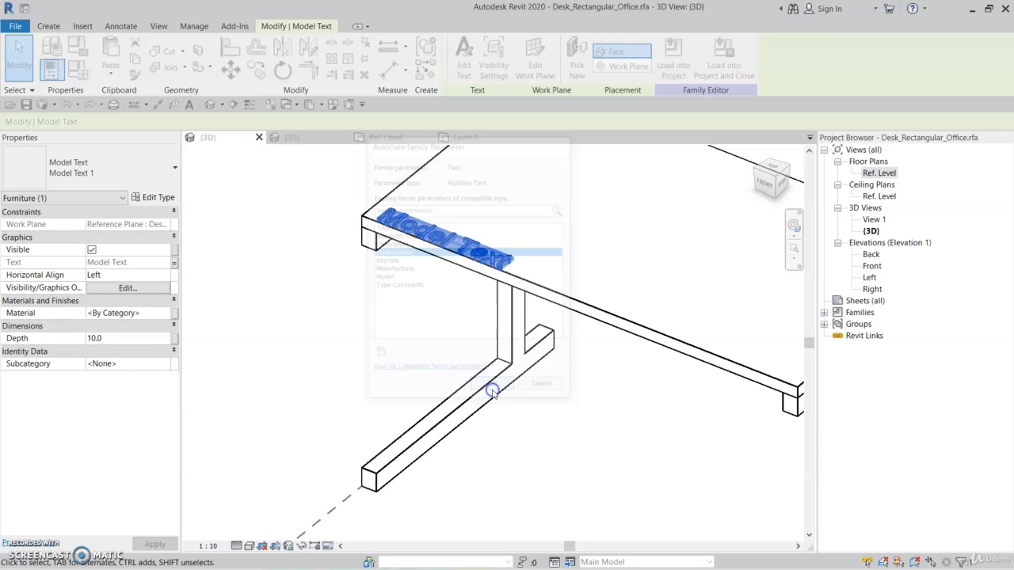
Step: Set the default value of the DeskNumber parameter to 1 in the family types
{"action": "left_click", "coordinate": [557, 415]}
{"action": "middle_click_drag", "start_coordinate": [559, 417], "coordinate": [582, 370], "text": "shift"}
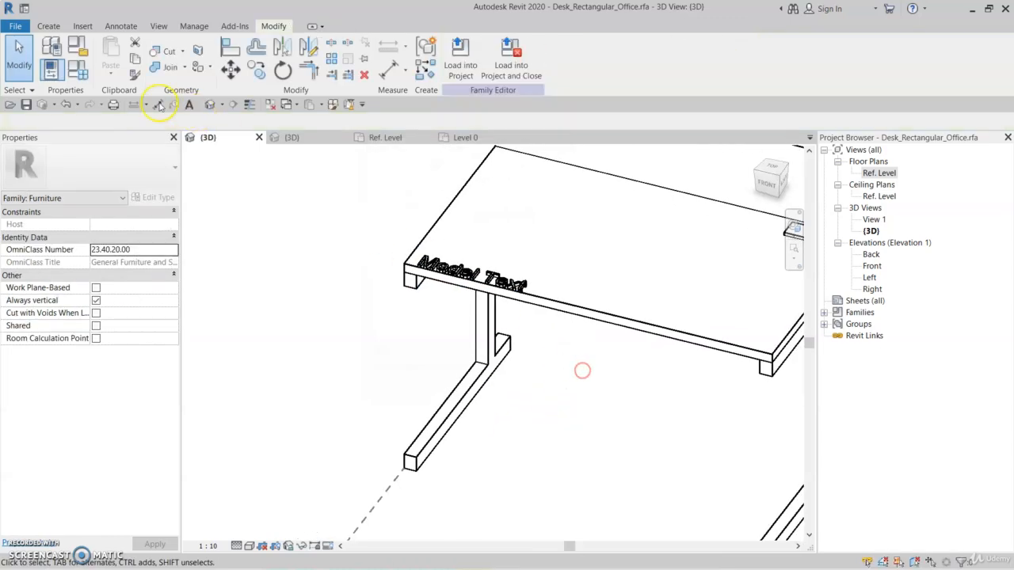
{"action": "left_click", "coordinate": [77, 72]}
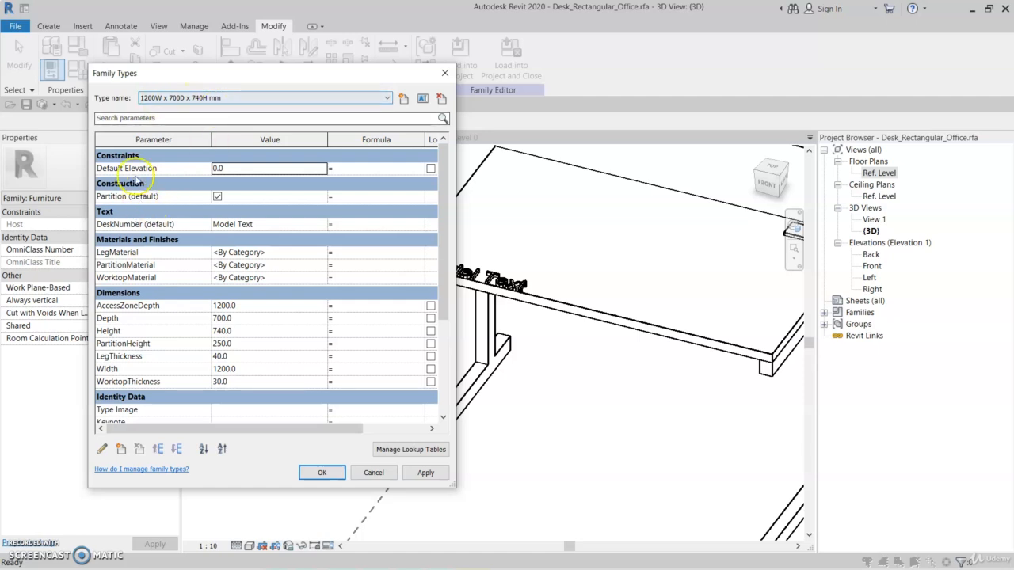
{"action": "left_click", "coordinate": [283, 224]}
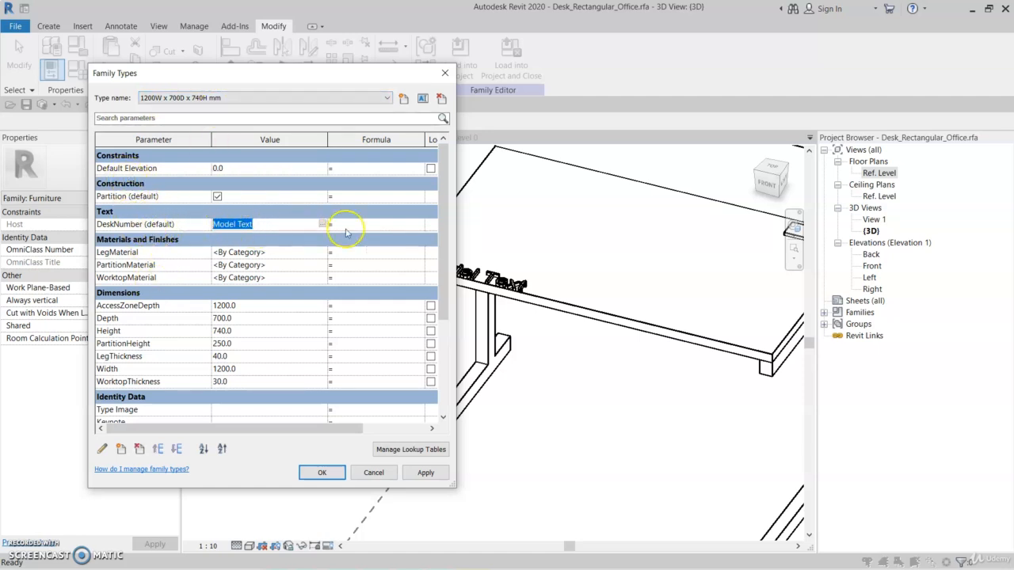
{"action": "left_click", "coordinate": [268, 231]}
{"action": "left_click", "coordinate": [324, 225]}
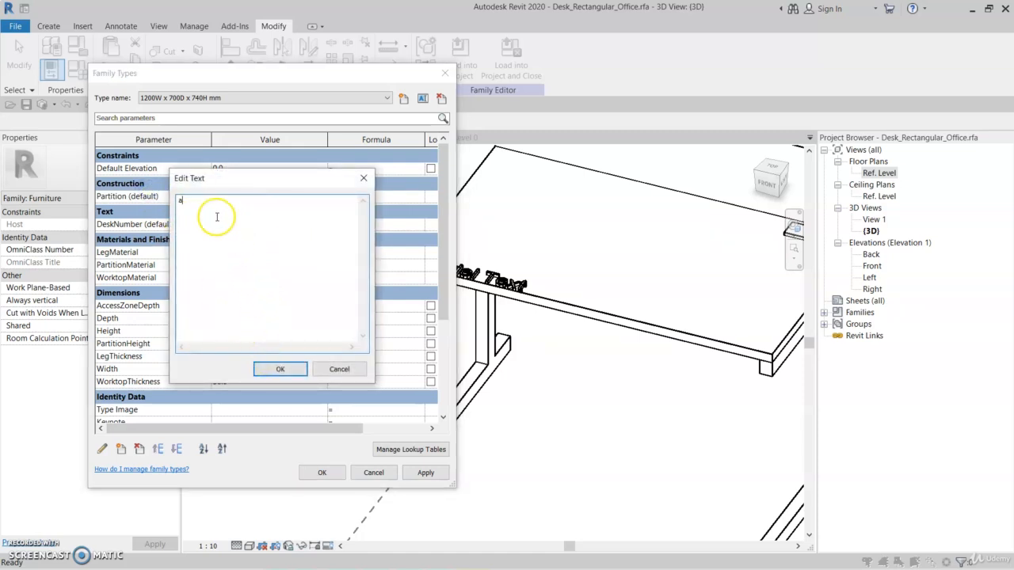
{"action": "left_click", "coordinate": [280, 369]}
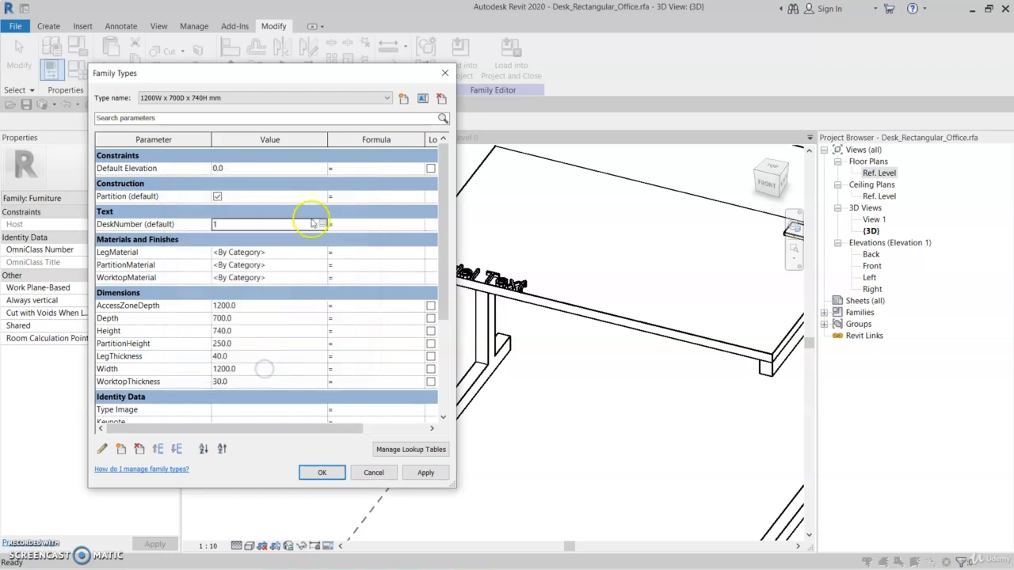
{"action": "left_click", "coordinate": [323, 473]}
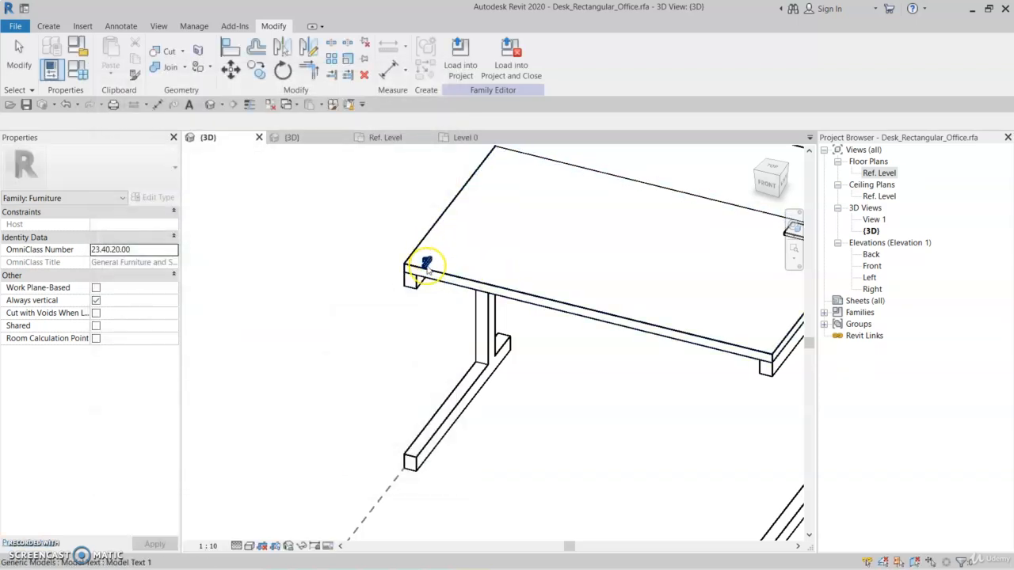
Step: Restrict the model text's visibility settings to 3D and Plan/RCP views, at the Fine detail level only
{"action": "left_click", "coordinate": [426, 263]}
{"action": "scroll", "coordinate": [426, 265], "scroll_direction": "up", "scroll_amount": 2}
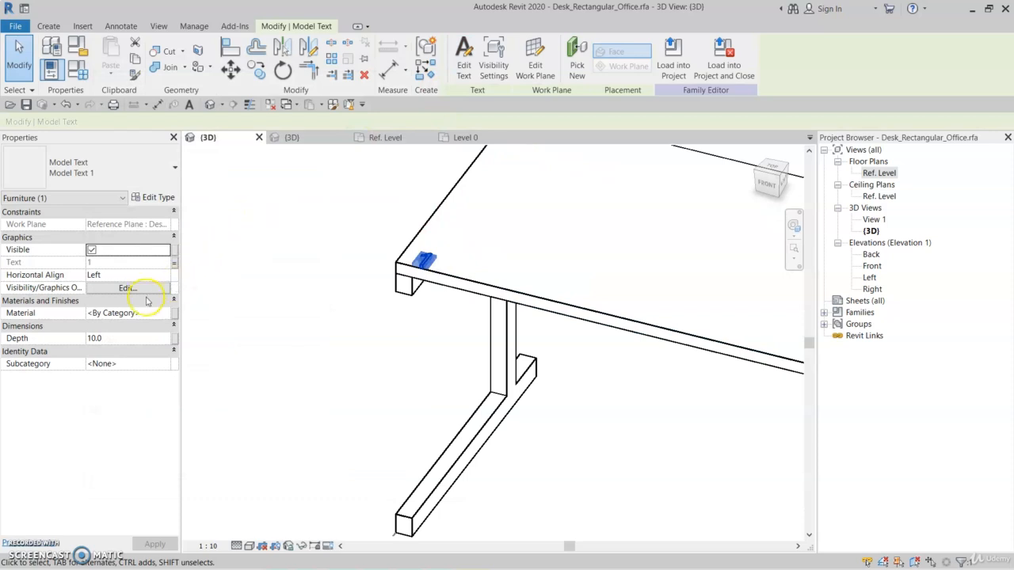
{"action": "left_click", "coordinate": [128, 288]}
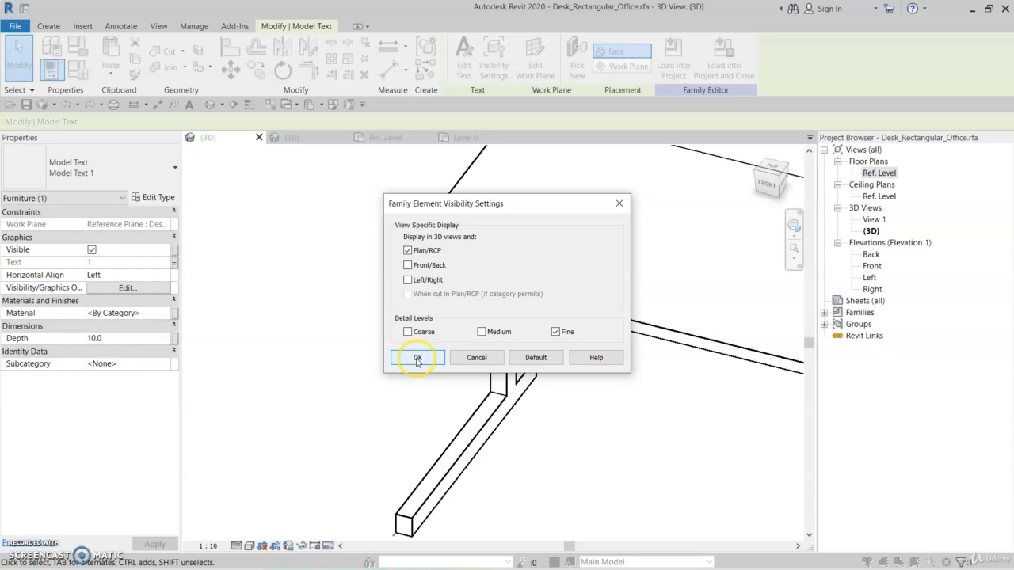
{"action": "left_click", "coordinate": [417, 358]}
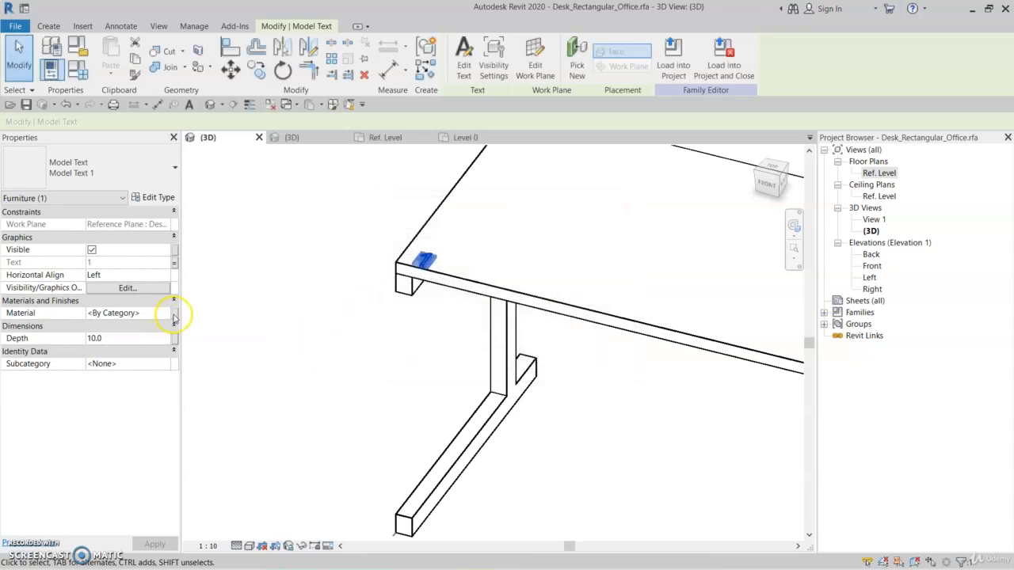
Step: Associate the model text's Material property with the existing WorktopMaterial family parameter and deselect the text
{"action": "left_click", "coordinate": [174, 313]}
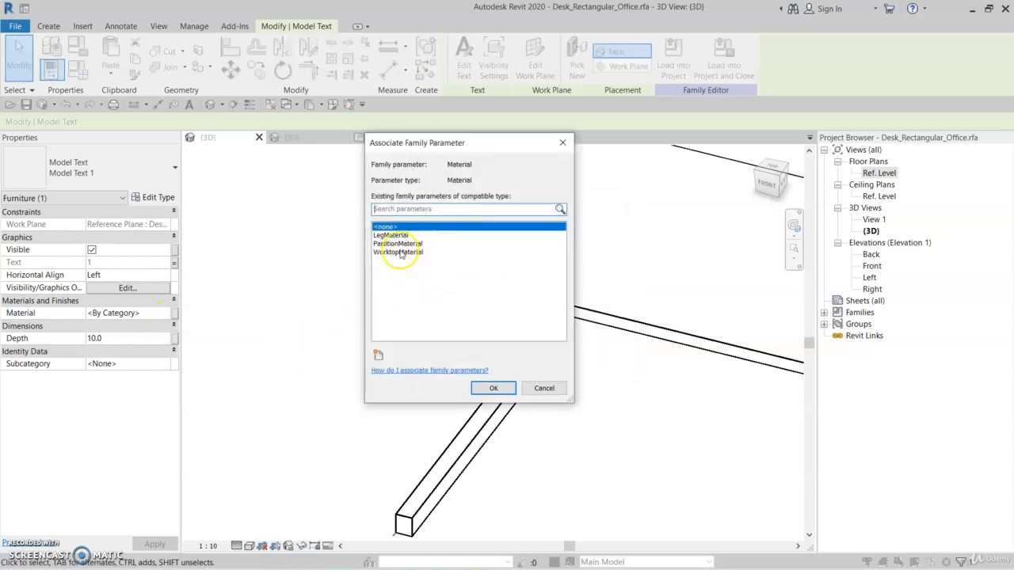
{"action": "left_click", "coordinate": [399, 252]}
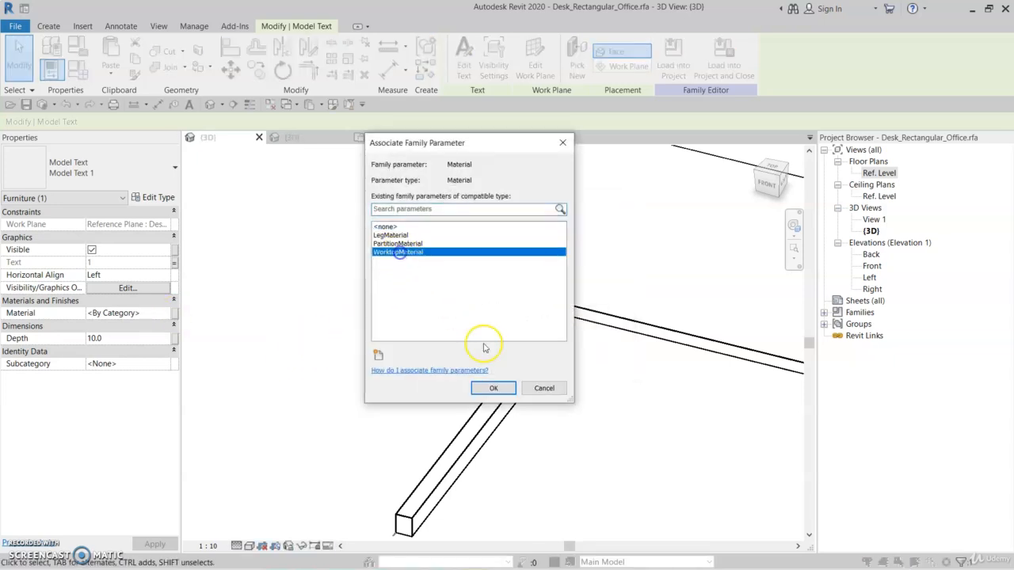
{"action": "left_click", "coordinate": [491, 388]}
{"action": "left_click", "coordinate": [324, 248]}
{"action": "scroll", "coordinate": [348, 268], "scroll_direction": "up", "scroll_amount": 4}
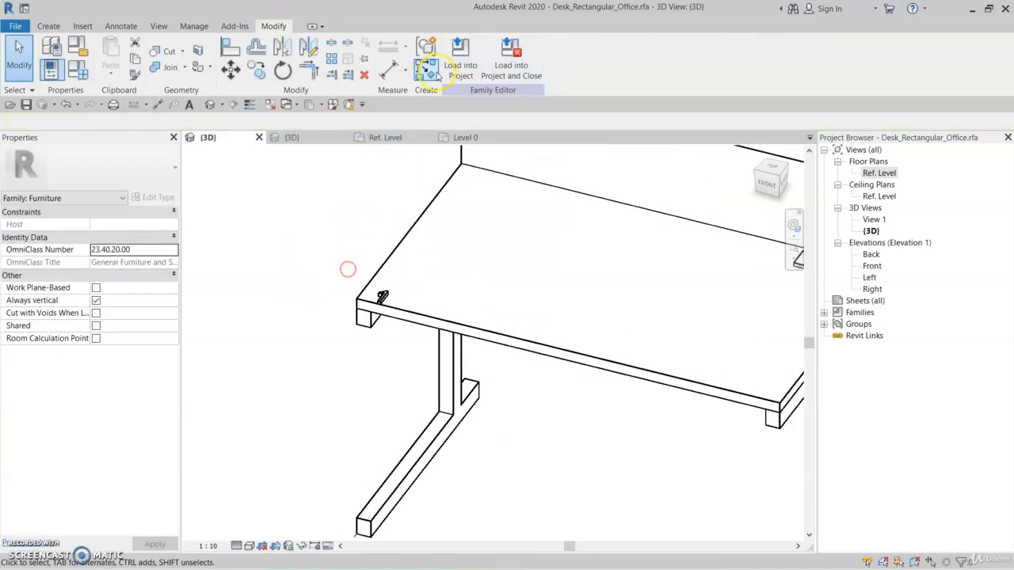
{"action": "scroll", "coordinate": [489, 236], "scroll_direction": "down", "scroll_amount": 1}
Step: Load the updated desk family into Project3, overwriting the existing version
{"action": "left_click", "coordinate": [461, 53]}
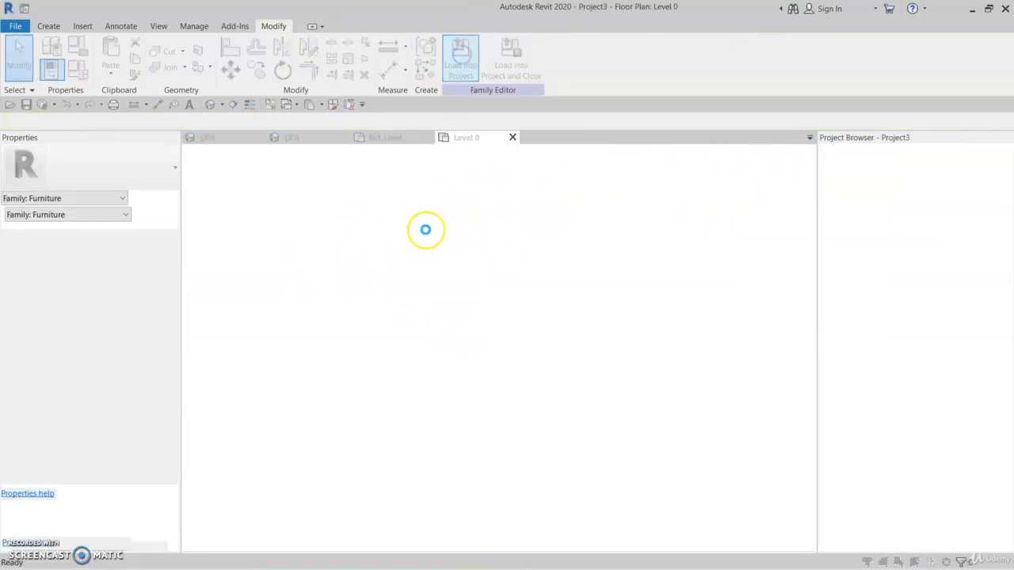
{"action": "left_click", "coordinate": [420, 258]}
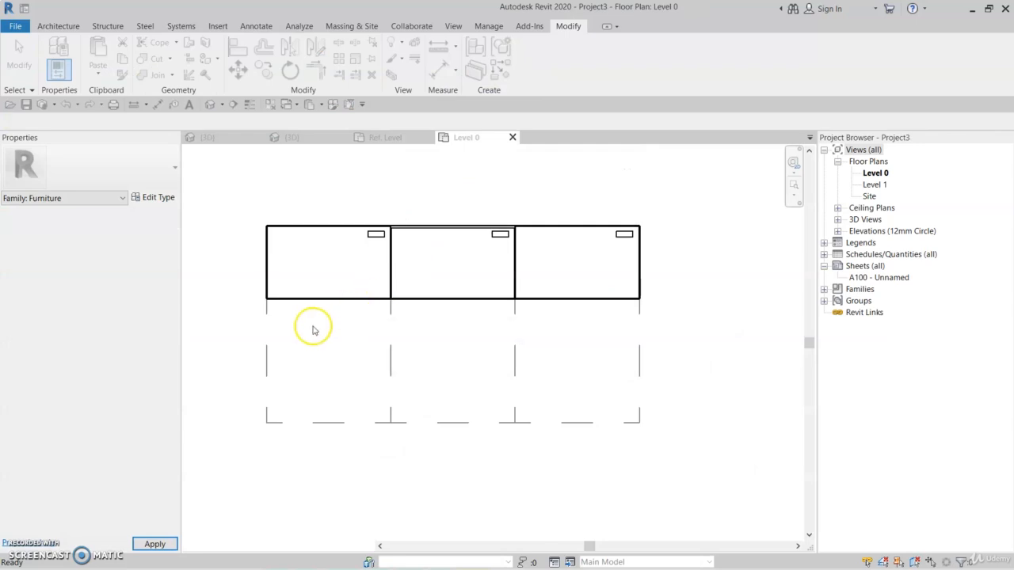
Step: Set the DeskNumber of the leftmost desk in the Level 0 plan to 2
{"action": "middle_click_drag", "start_coordinate": [309, 332], "coordinate": [328, 335]}
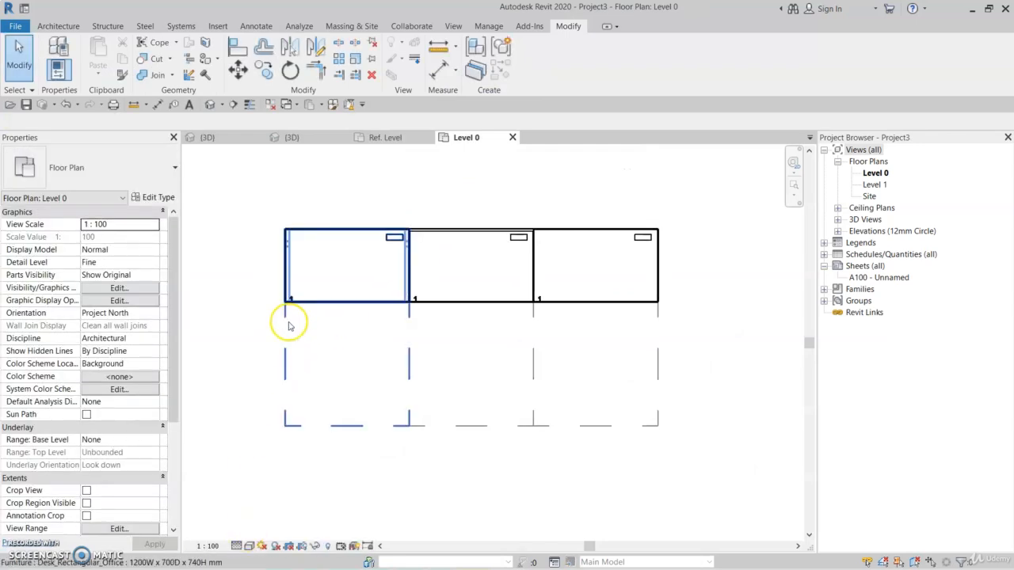
{"action": "scroll", "coordinate": [296, 266], "scroll_direction": "up", "scroll_amount": 4}
{"action": "scroll", "coordinate": [294, 269], "scroll_direction": "down", "scroll_amount": 3}
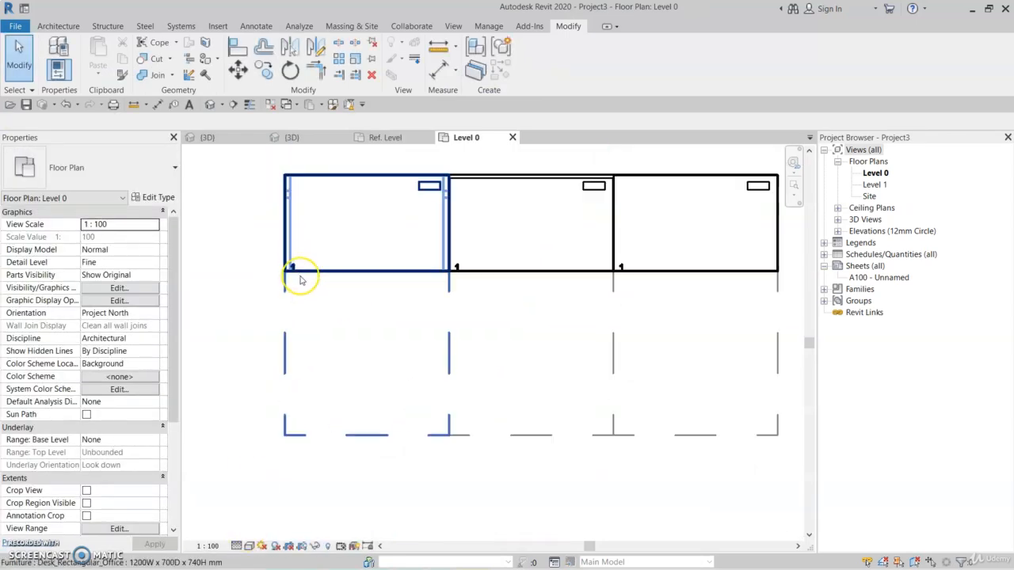
{"action": "left_click", "coordinate": [298, 272]}
{"action": "left_click", "coordinate": [296, 259]}
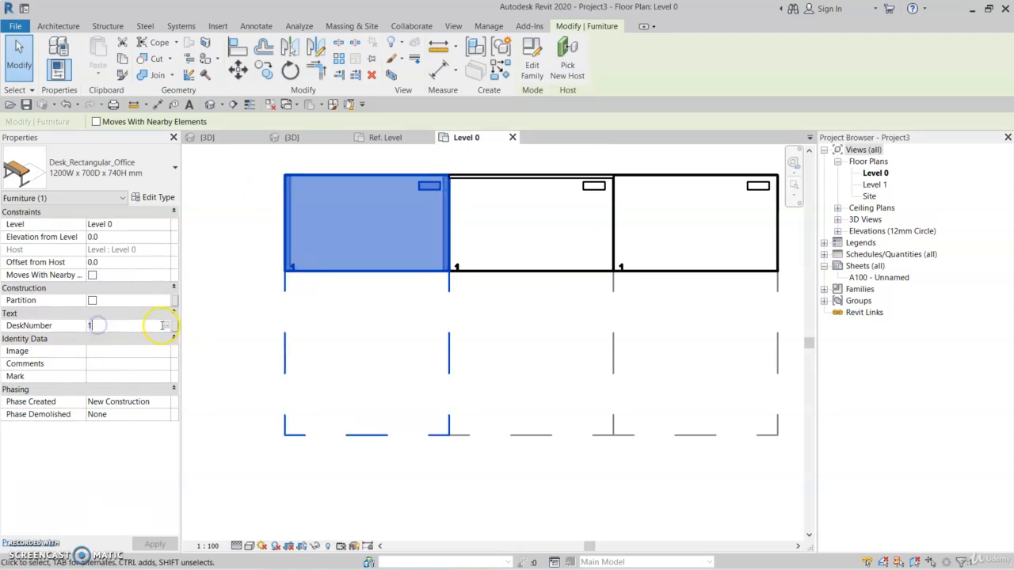
{"action": "left_click", "coordinate": [163, 324]}
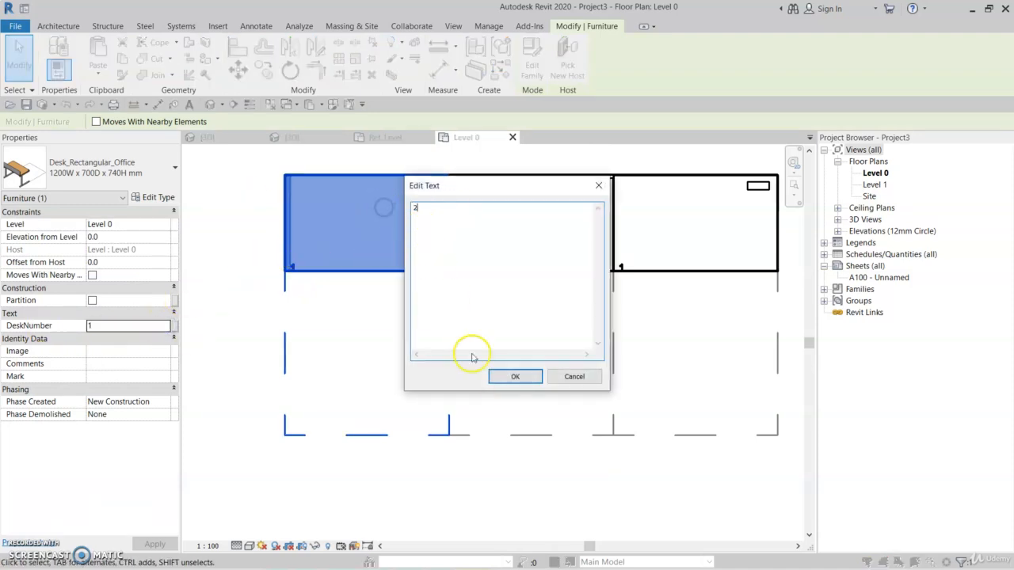
{"action": "left_click", "coordinate": [515, 376]}
Step: Set the DeskNumber of the middle desk with the partition to 3 and clear the selection
{"action": "left_click", "coordinate": [461, 269]}
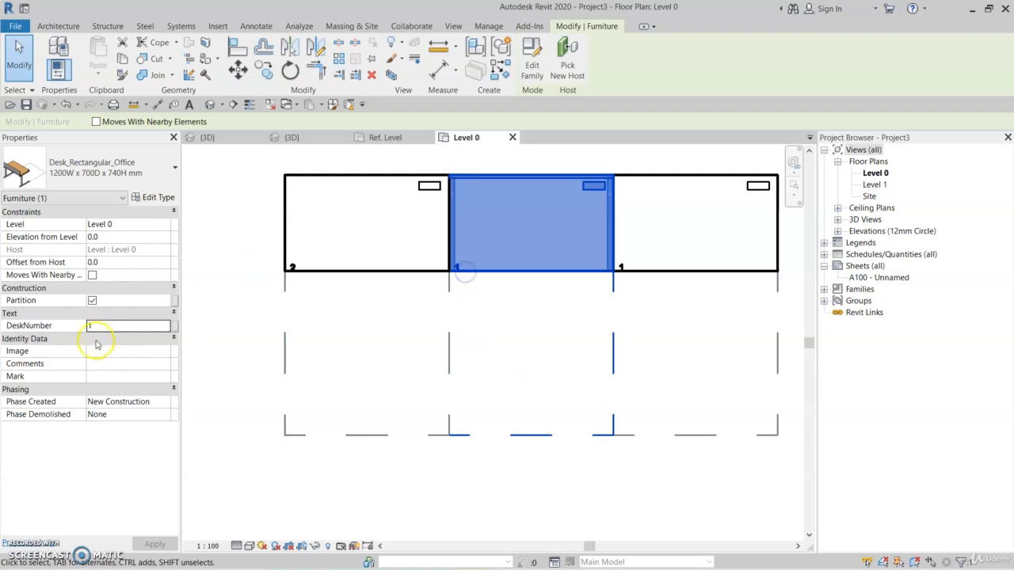
{"action": "left_click", "coordinate": [163, 325]}
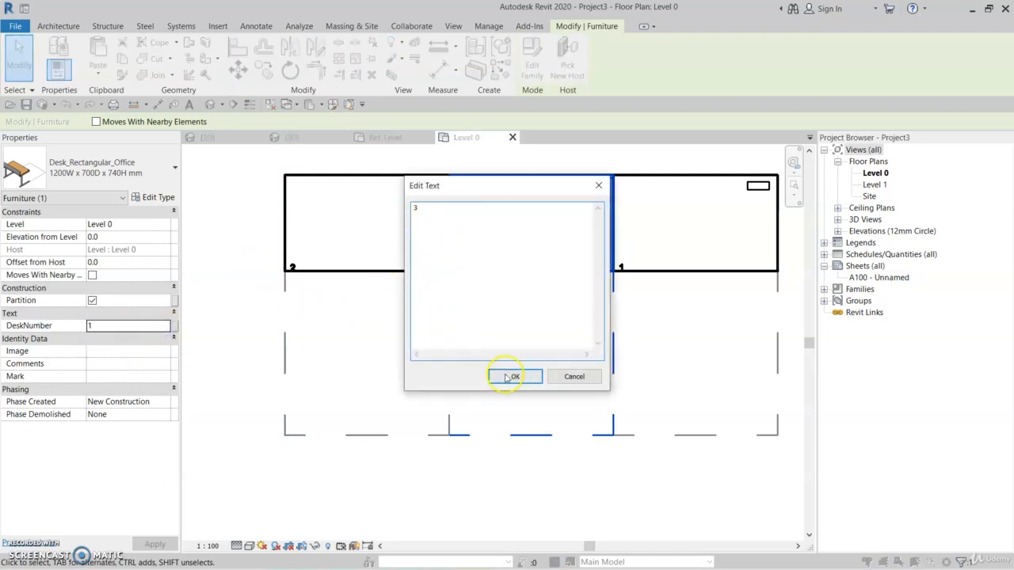
{"action": "left_click", "coordinate": [511, 377]}
{"action": "left_click", "coordinate": [401, 267]}
{"action": "key", "text": "Escape"}
Step: Open the project's 3D view and inspect the number texts on the end desk and the middle desk
{"action": "left_click", "coordinate": [208, 105]}
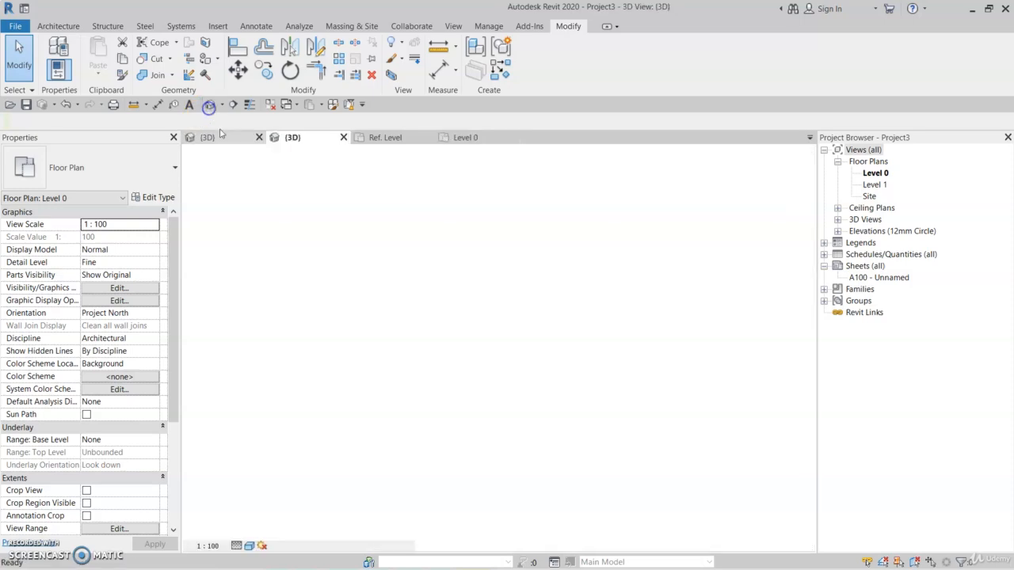
{"action": "scroll", "coordinate": [276, 339], "scroll_direction": "up", "scroll_amount": 5}
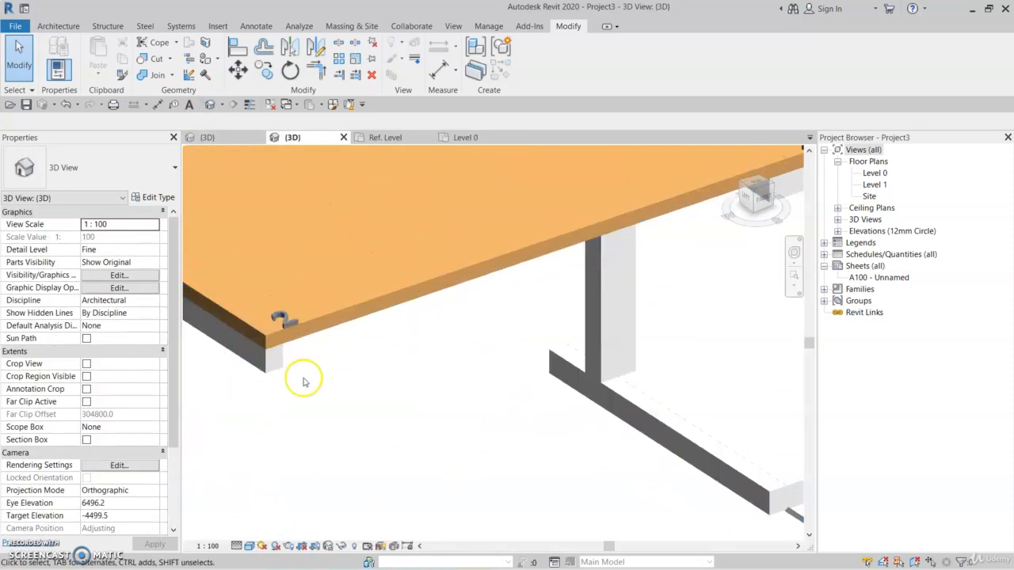
{"action": "scroll", "coordinate": [362, 448], "scroll_direction": "down", "scroll_amount": 3}
{"action": "middle_click_drag", "start_coordinate": [452, 398], "coordinate": [366, 477]}
{"action": "scroll", "coordinate": [550, 378], "scroll_direction": "up", "scroll_amount": 4}
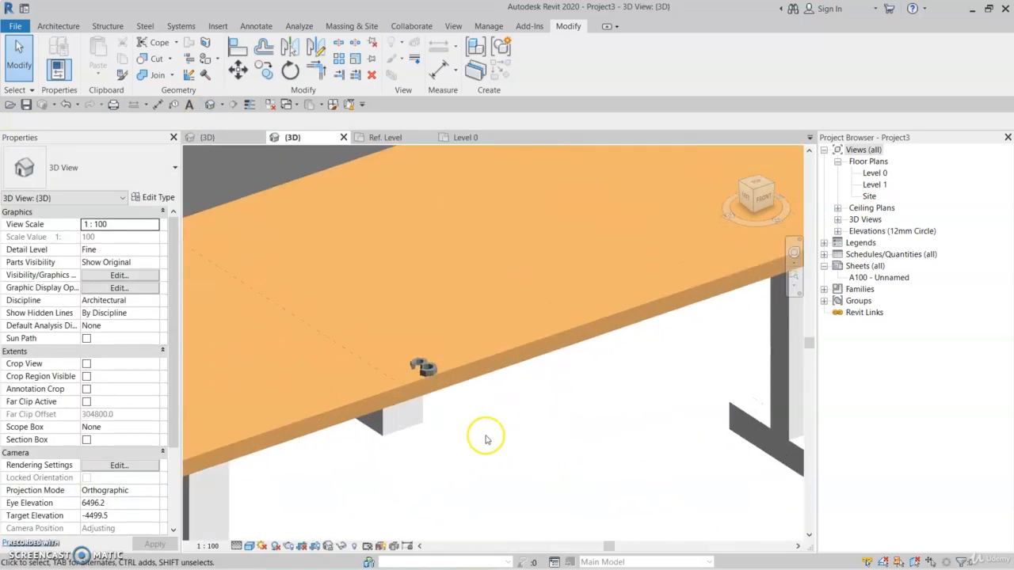
{"action": "scroll", "coordinate": [464, 427], "scroll_direction": "down", "scroll_amount": 3}
{"action": "middle_click_drag", "start_coordinate": [429, 453], "coordinate": [545, 363]}
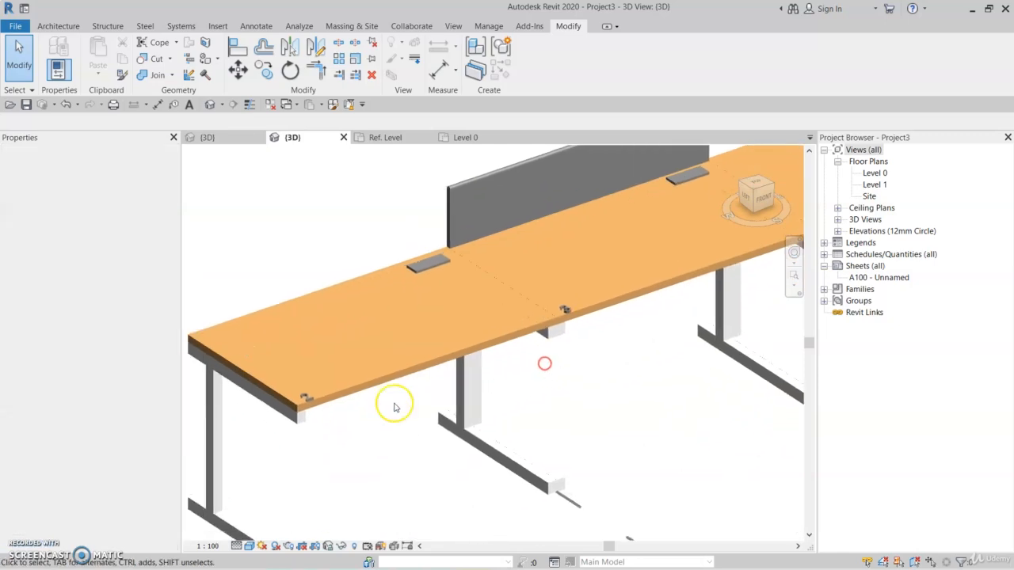
Step: Set the 3D view's scale to 1:10 and check the line weights around the desk number text
{"action": "left_click", "coordinate": [396, 407]}
{"action": "scroll", "coordinate": [294, 453], "scroll_direction": "up", "scroll_amount": 4}
{"action": "left_click", "coordinate": [207, 545]}
{"action": "left_click", "coordinate": [217, 419]}
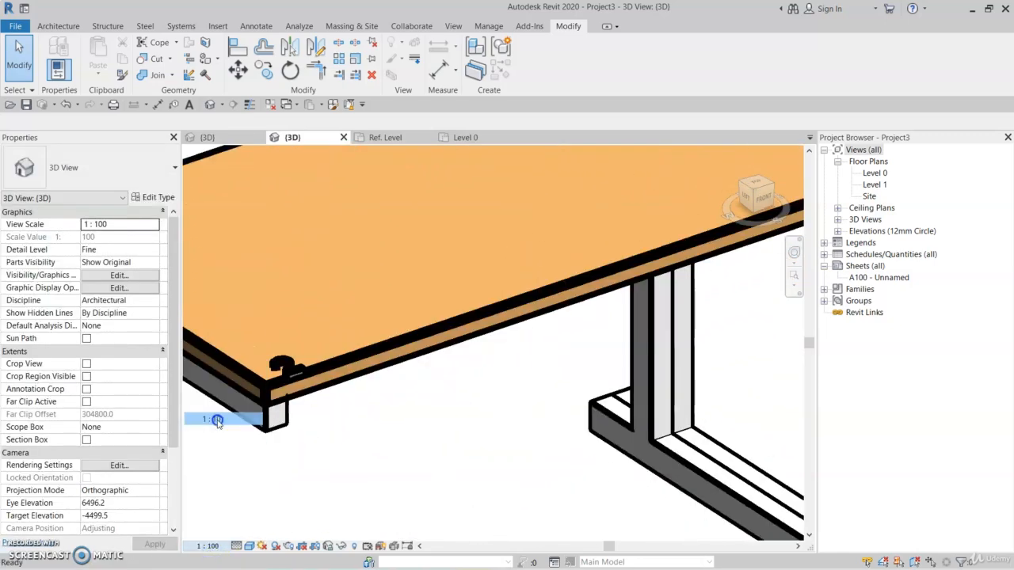
{"action": "scroll", "coordinate": [407, 380], "scroll_direction": "down", "scroll_amount": 5}
{"action": "scroll", "coordinate": [409, 370], "scroll_direction": "up", "scroll_amount": 5}
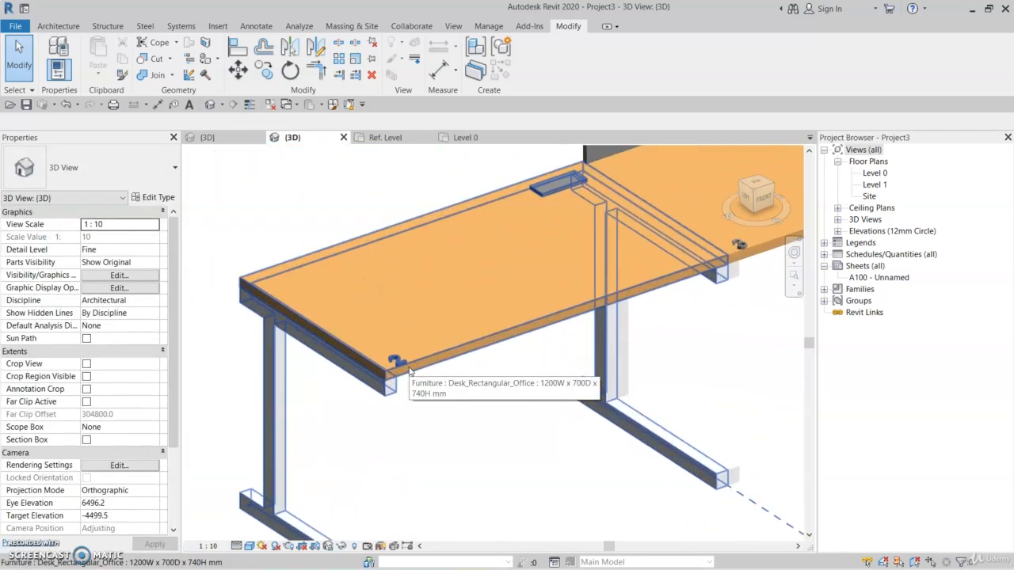
Step: Examine the number texts along the desk row from the opposite angle, selecting and deselecting the middle desk
{"action": "scroll", "coordinate": [409, 370], "scroll_direction": "down", "scroll_amount": 3}
{"action": "middle_click_drag", "start_coordinate": [471, 310], "coordinate": [461, 331]}
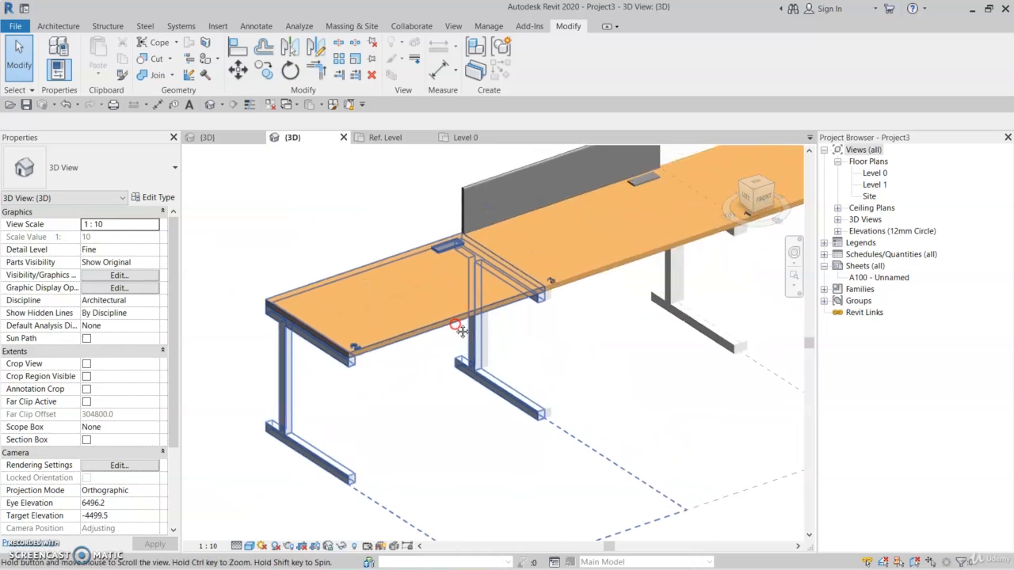
{"action": "middle_click_drag", "start_coordinate": [569, 286], "coordinate": [516, 349]}
{"action": "scroll", "coordinate": [332, 274], "scroll_direction": "up", "scroll_amount": 5}
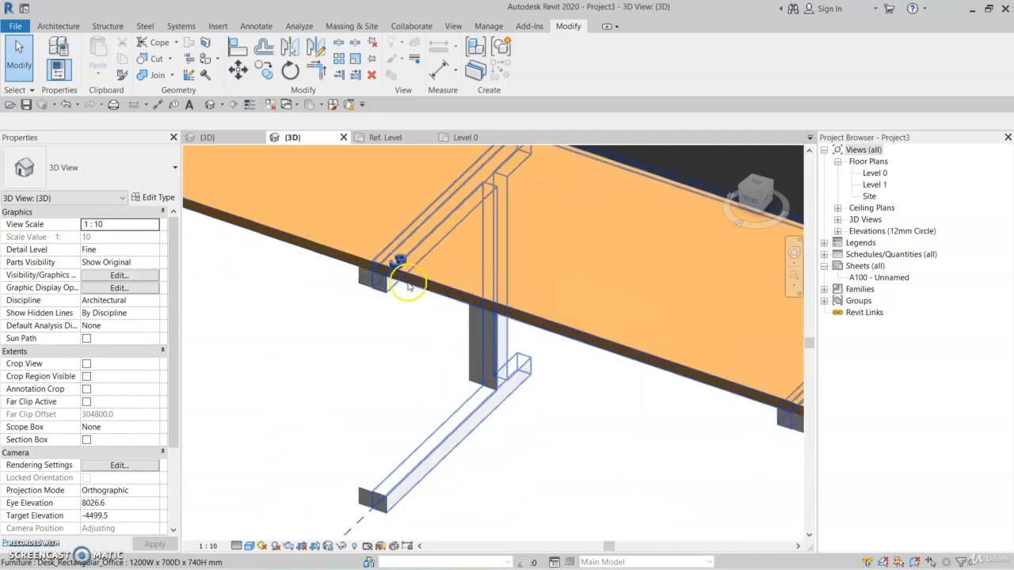
{"action": "scroll", "coordinate": [408, 287], "scroll_direction": "down", "scroll_amount": 4}
{"action": "scroll", "coordinate": [221, 216], "scroll_direction": "up", "scroll_amount": 3}
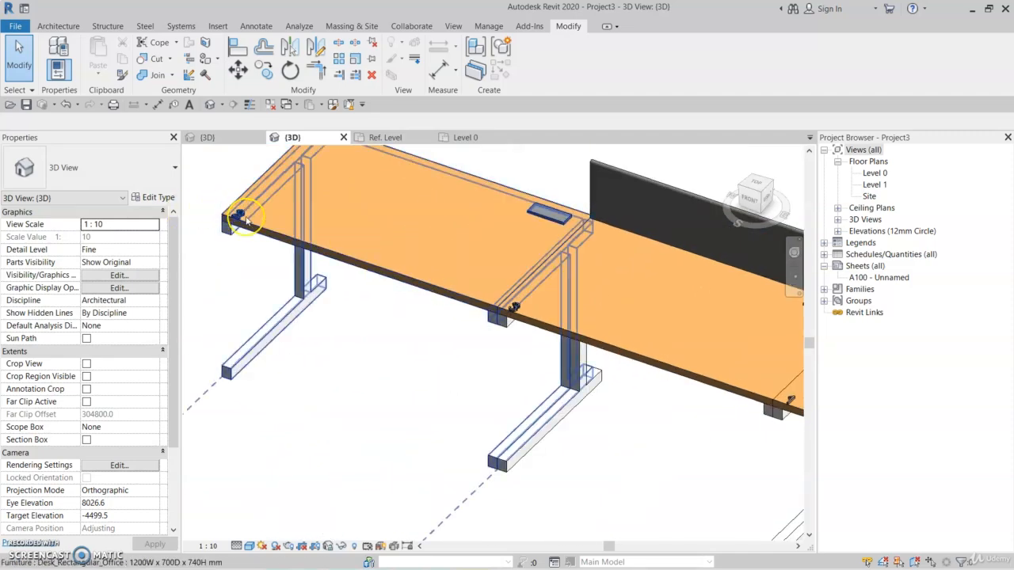
{"action": "left_click", "coordinate": [519, 309]}
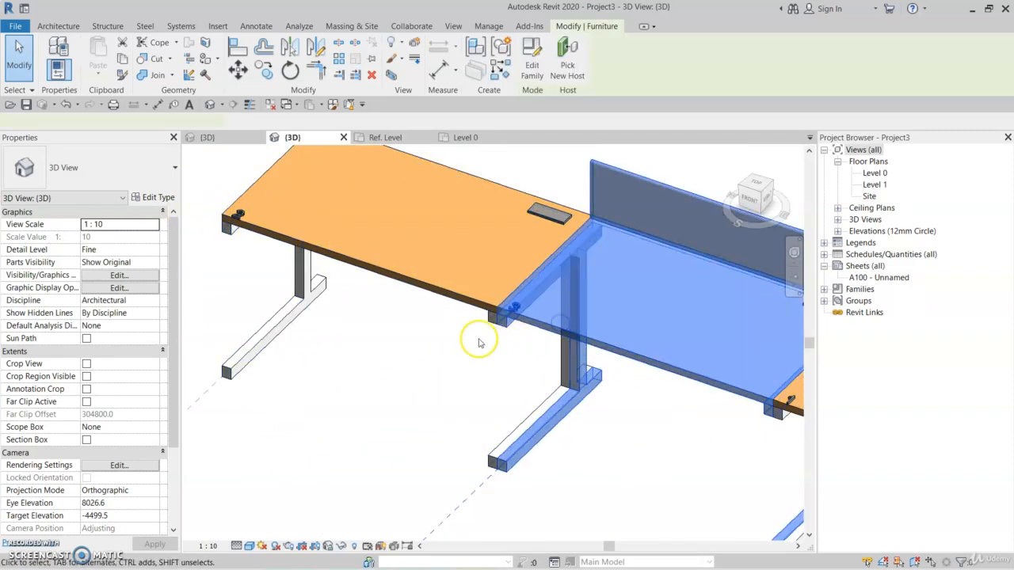
{"action": "left_click", "coordinate": [355, 416]}
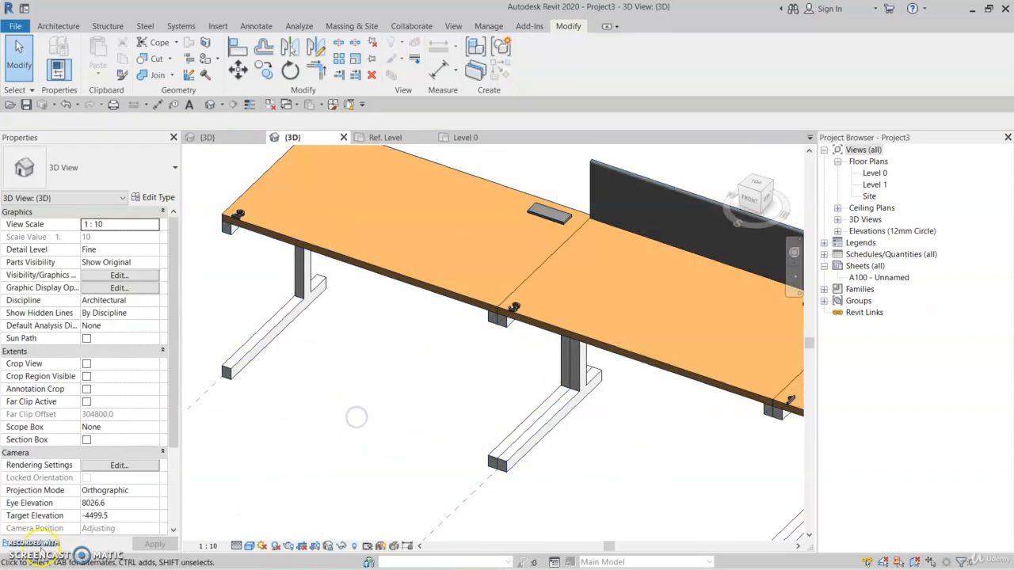